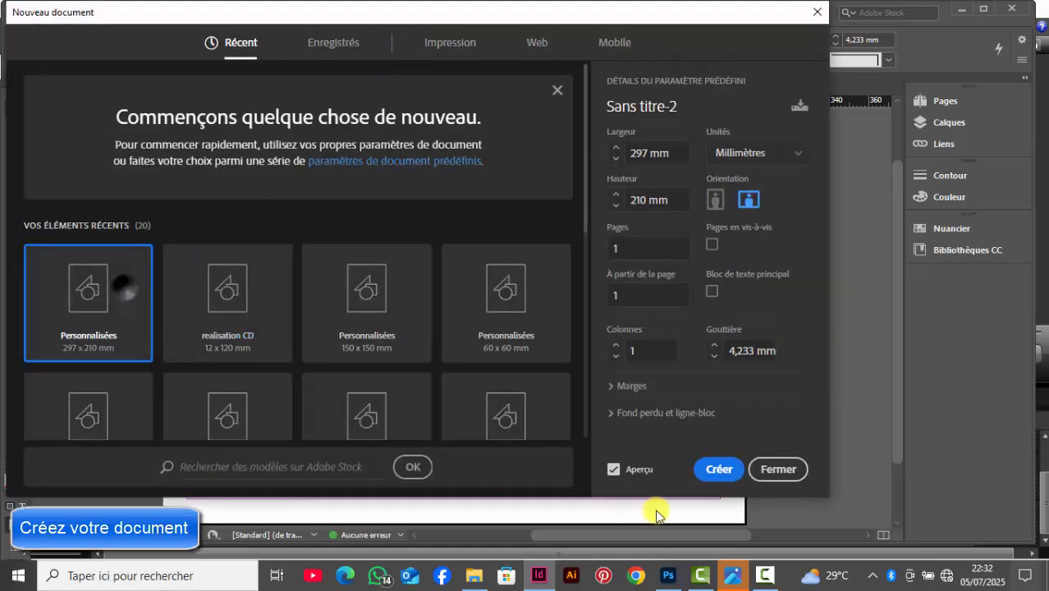
# Step: Create a 297 x 210 mm landscape document in millimetres and open the QR code generator
pyautogui.click(711, 469)
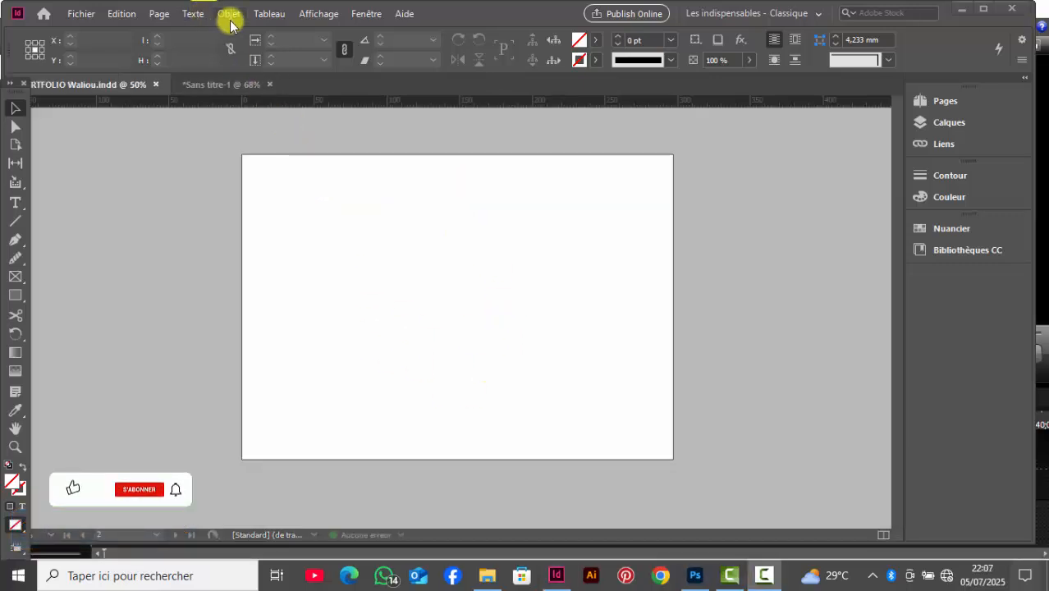
pyautogui.click(230, 14)
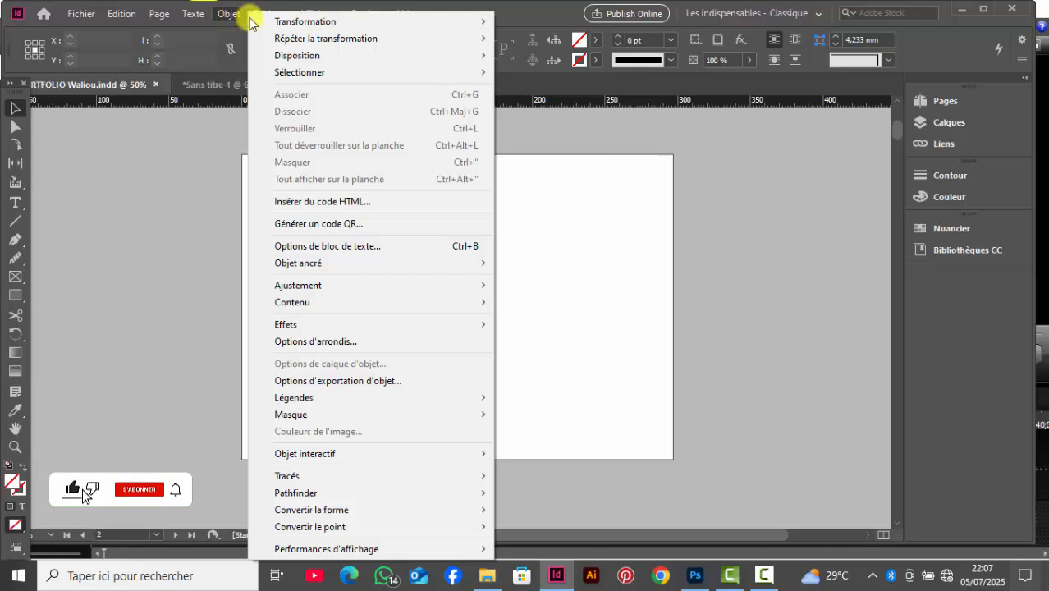
pyautogui.click(328, 223)
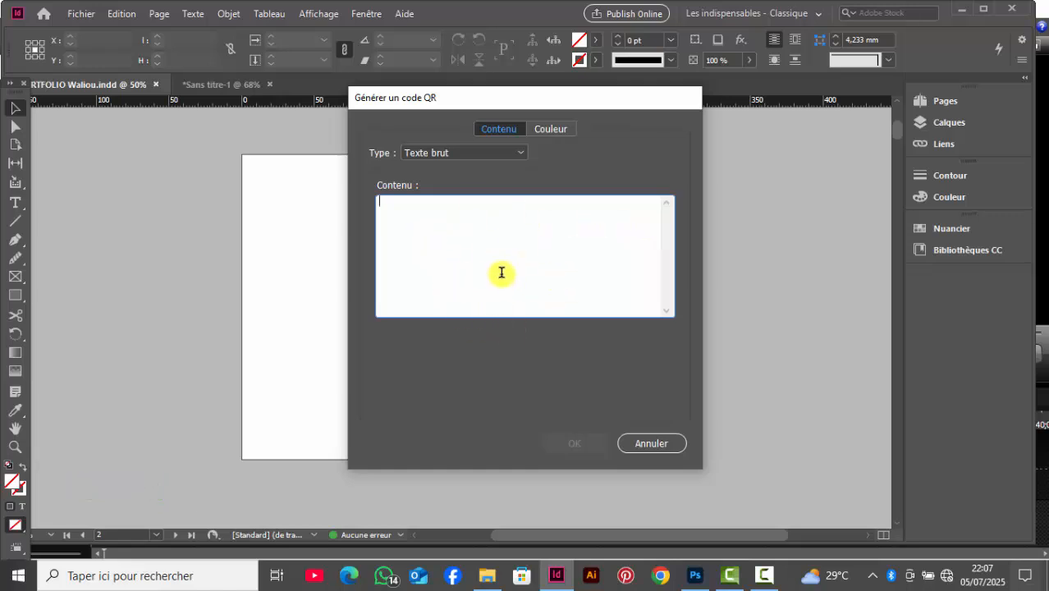
# Step: Examine the fields offered by the Hyperlien Web, Texte brut, Message and Courrier électronique QR code types
pyautogui.click(524, 152)
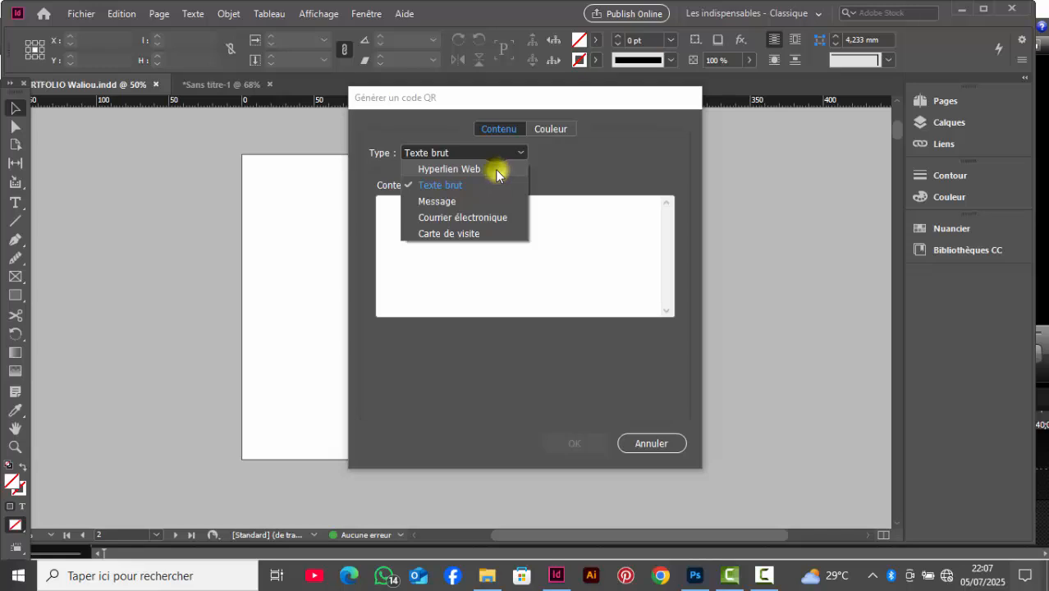
pyautogui.click(497, 169)
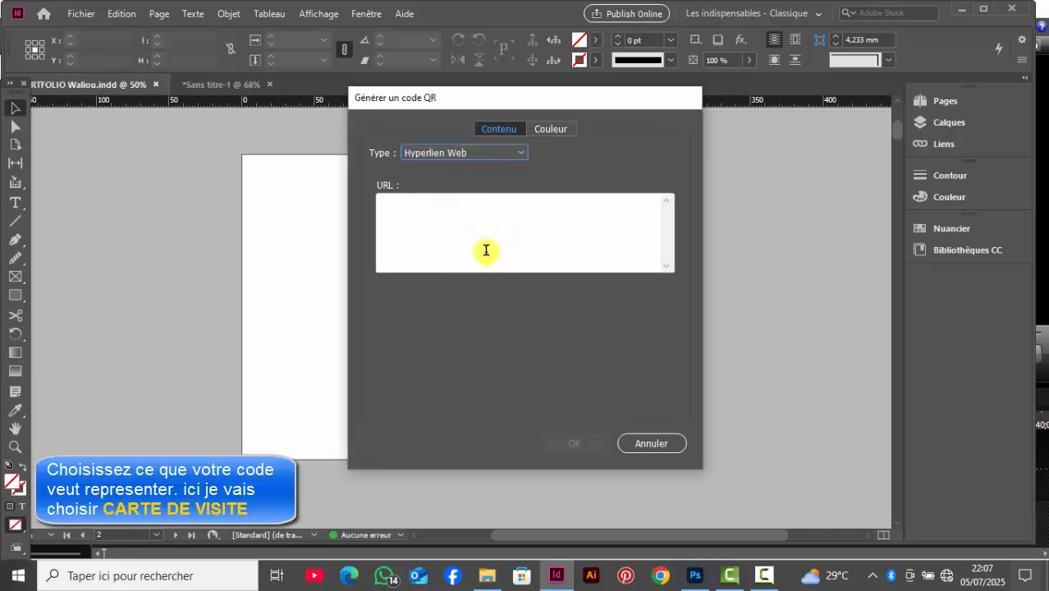
pyautogui.click(521, 152)
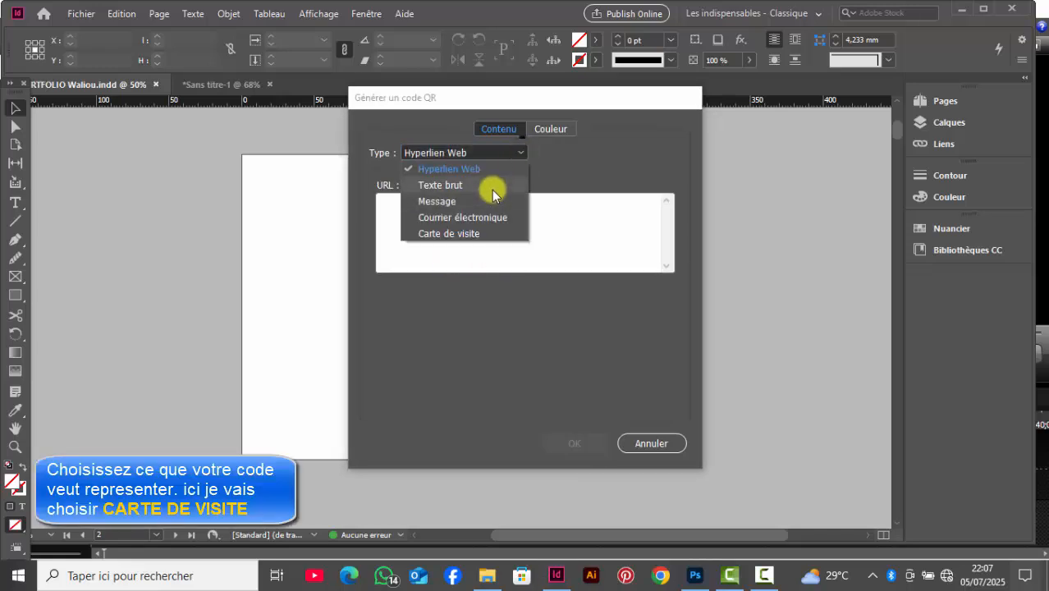
pyautogui.click(492, 186)
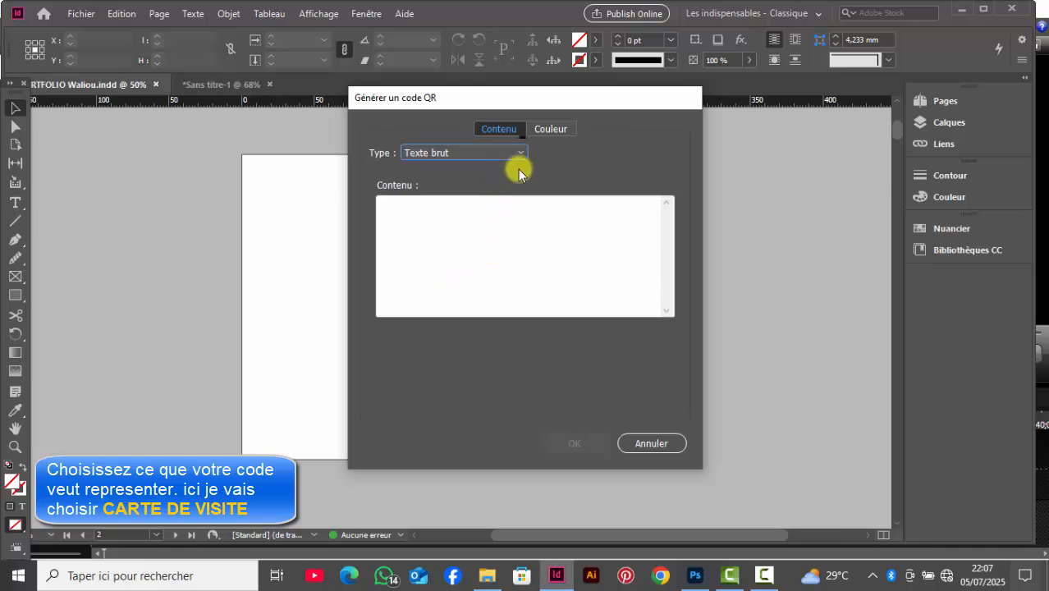
pyautogui.click(518, 153)
pyautogui.click(497, 202)
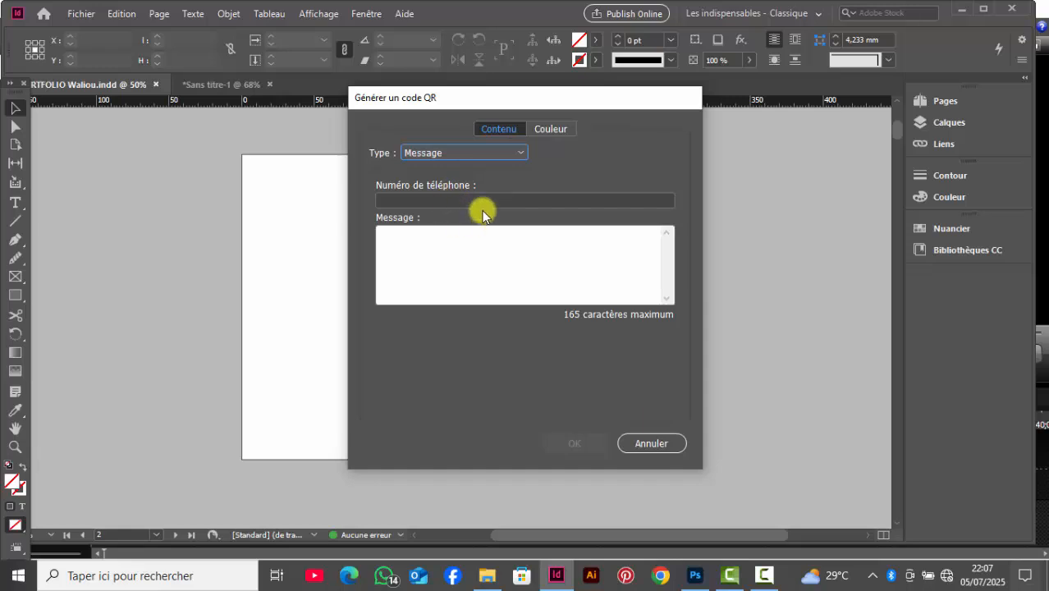
pyautogui.click(515, 153)
pyautogui.click(469, 218)
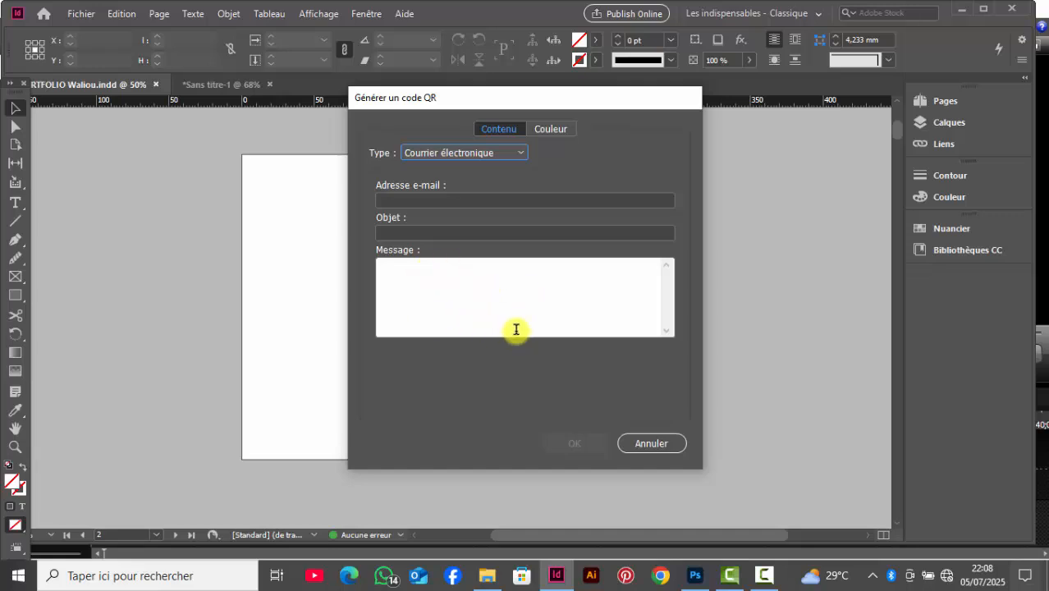
# Step: Set the QR code type to Carte de visite and enter the contact's first name, last name and the title Directeur Général
pyautogui.click(518, 151)
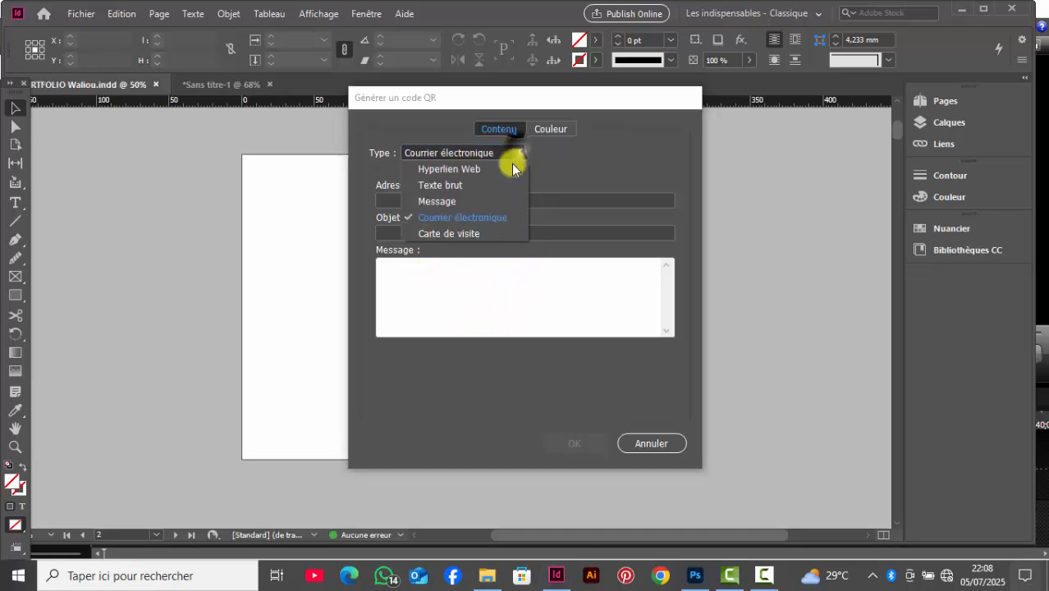
pyautogui.click(488, 230)
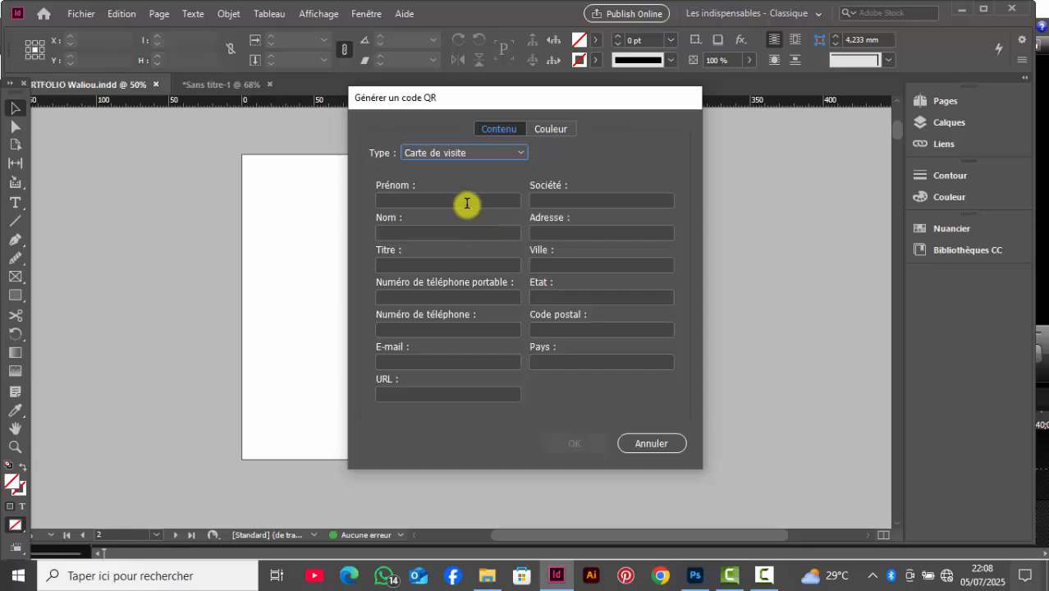
pyautogui.click(460, 200)
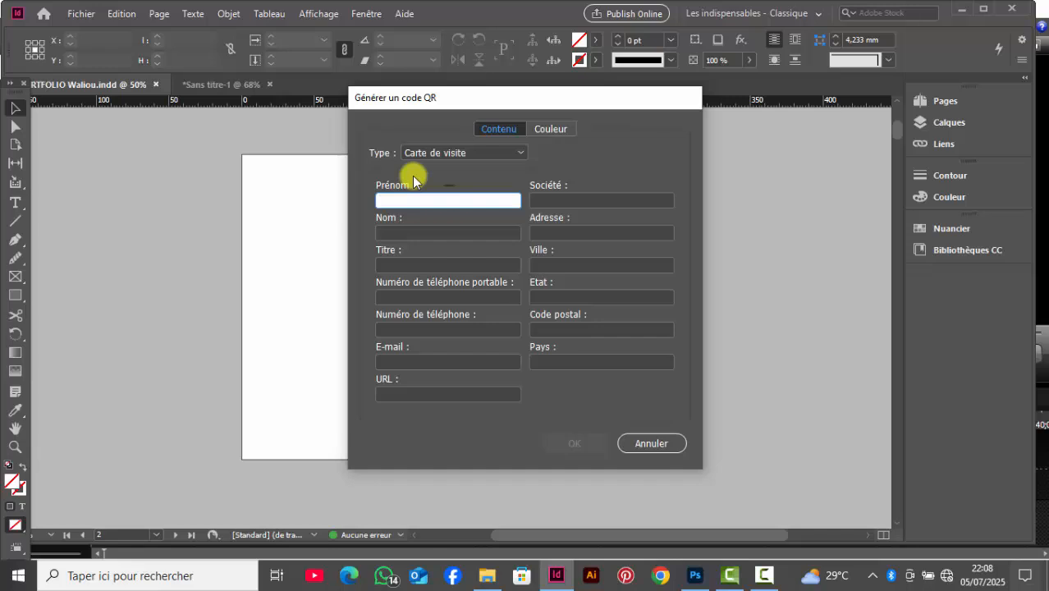
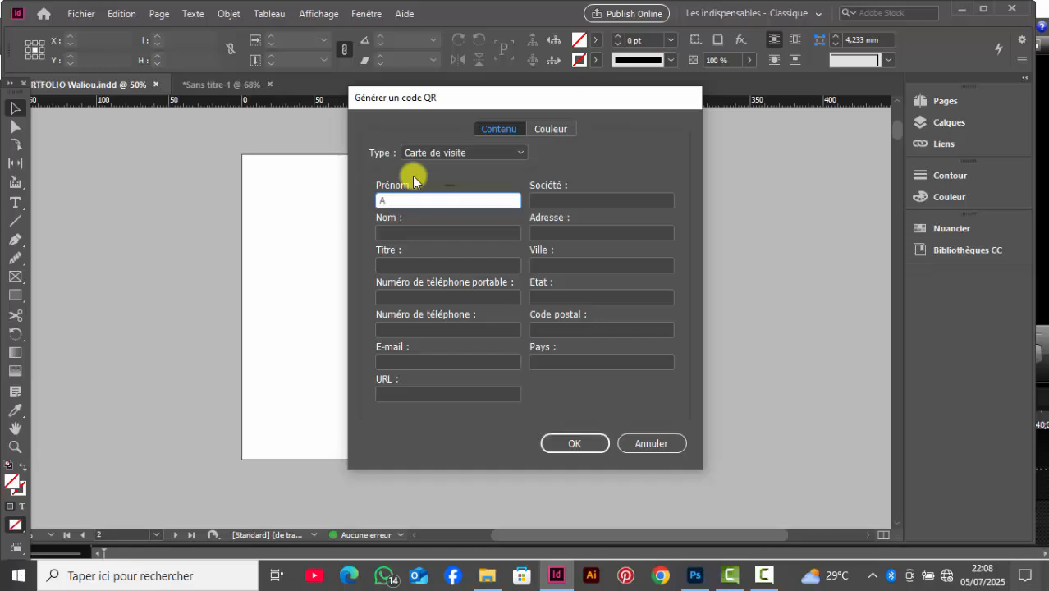
pyautogui.click(403, 233)
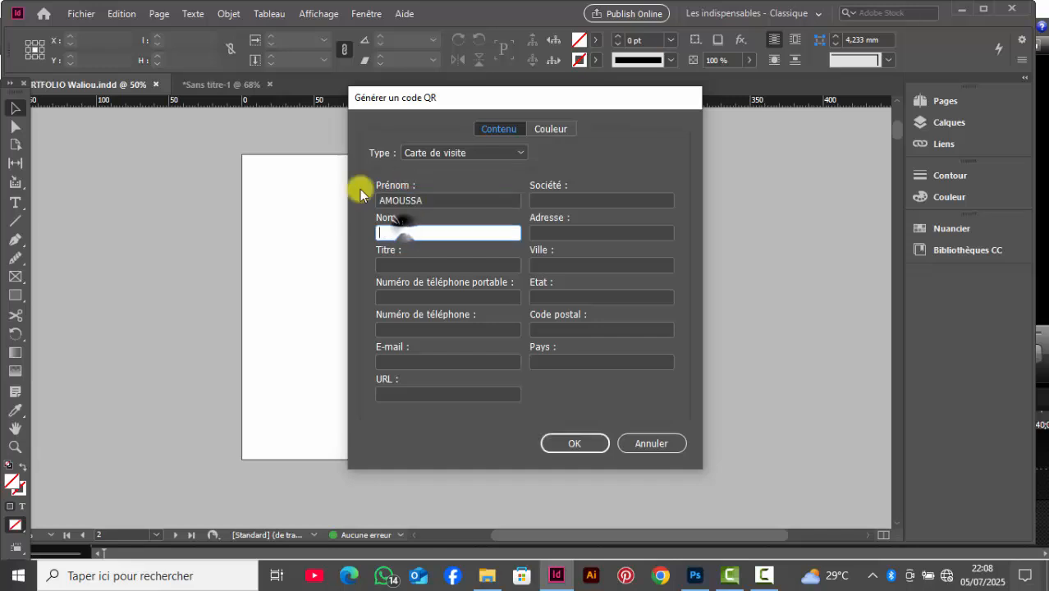
pyautogui.click(397, 261)
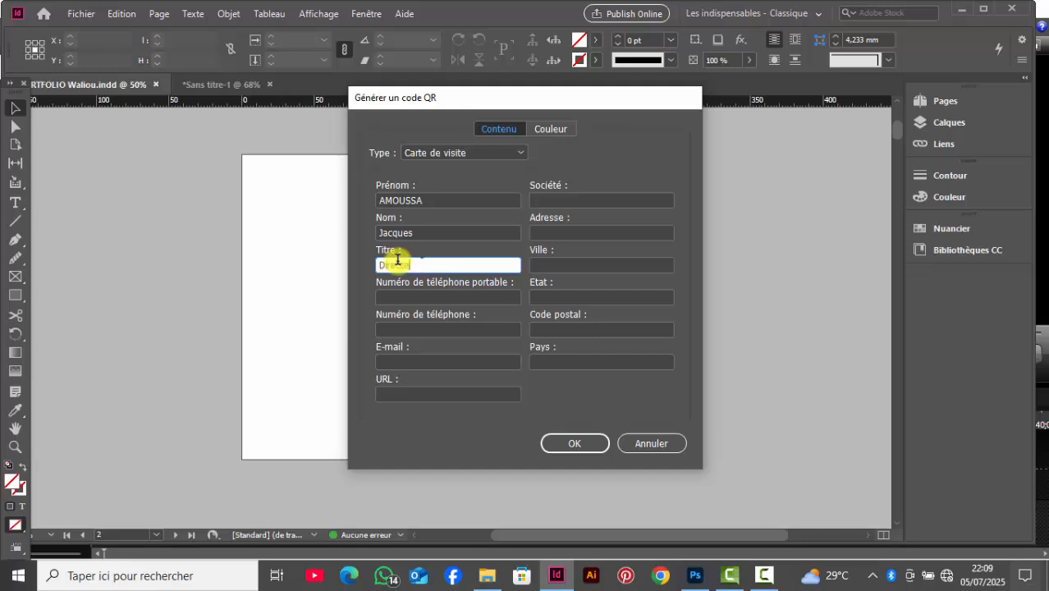
pyautogui.write('Directeur Général')
# Step: Fill in the contact's mobile number, phone number and e-mail address, leaving the URL empty
pyautogui.click(404, 292)
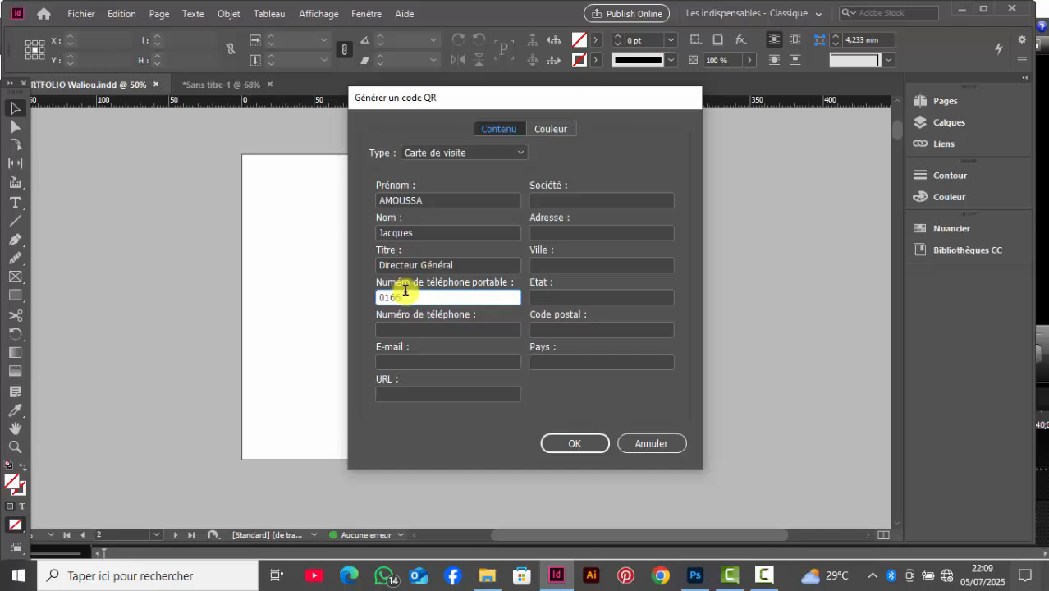
pyautogui.click(447, 328)
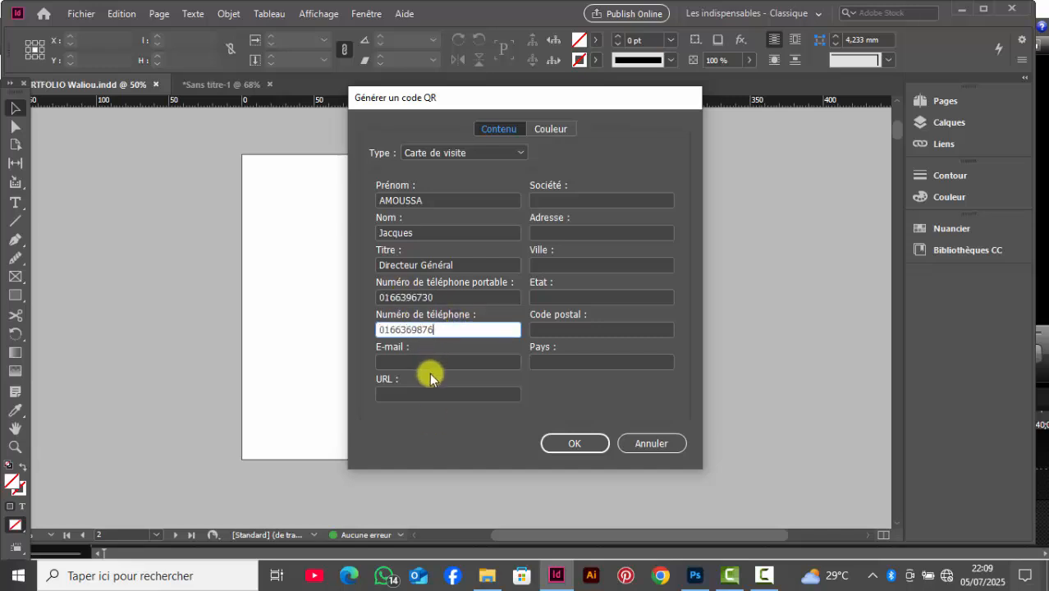
pyautogui.click(426, 361)
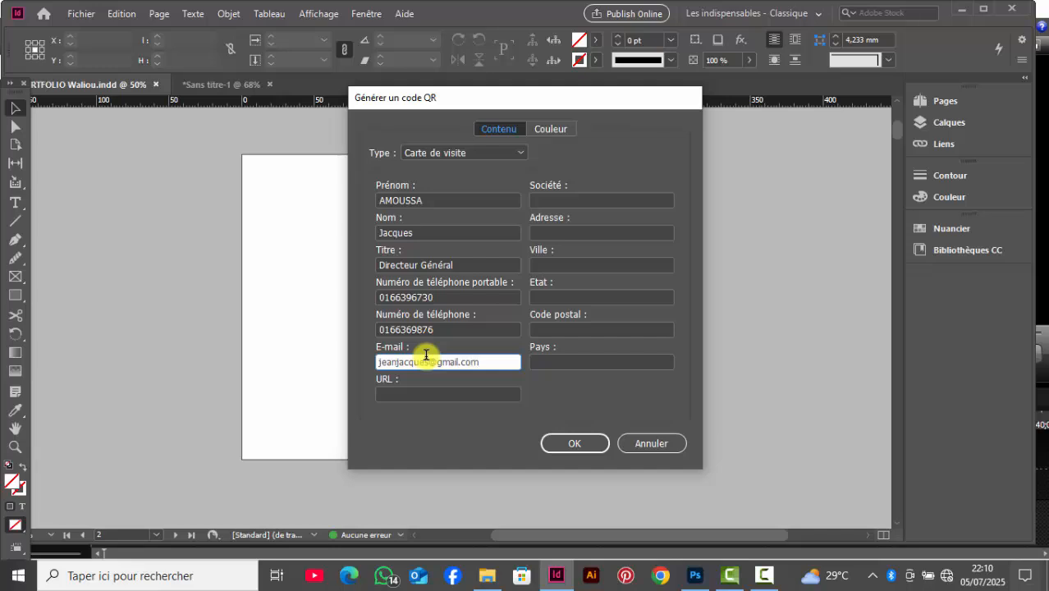
pyautogui.click(415, 395)
# Step: Enter design store as the company and fill in the contact's street address
pyautogui.click(579, 200)
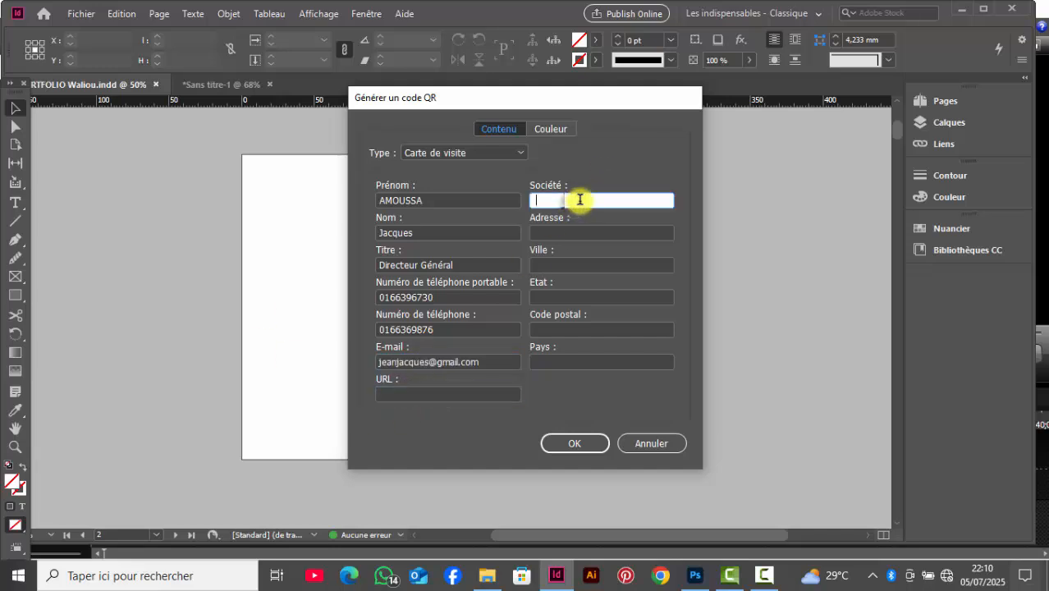
pyautogui.write('design store')
pyautogui.click(573, 230)
pyautogui.write('paris....')
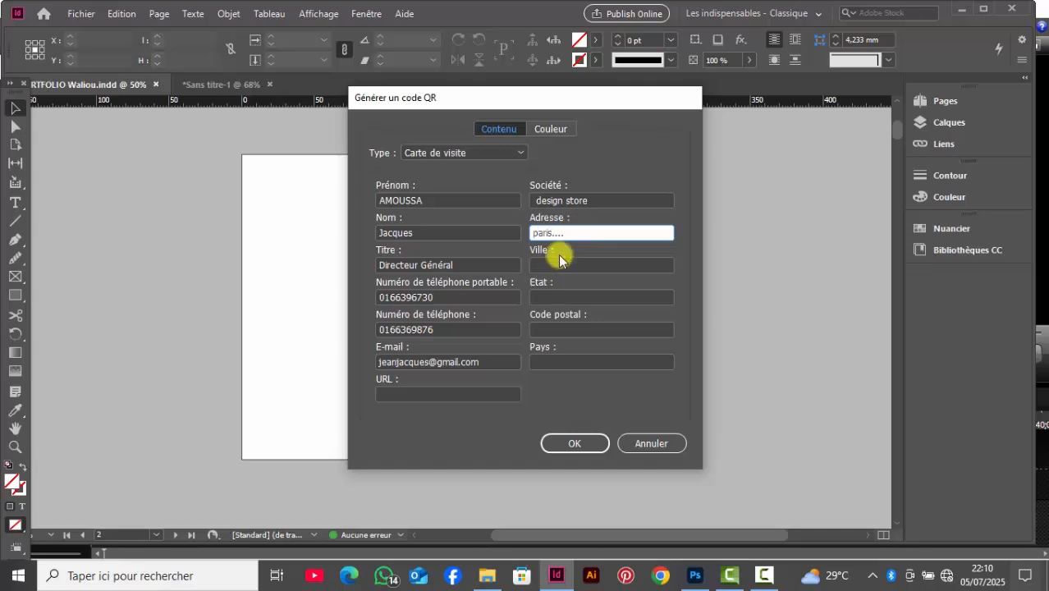
pyautogui.click(558, 264)
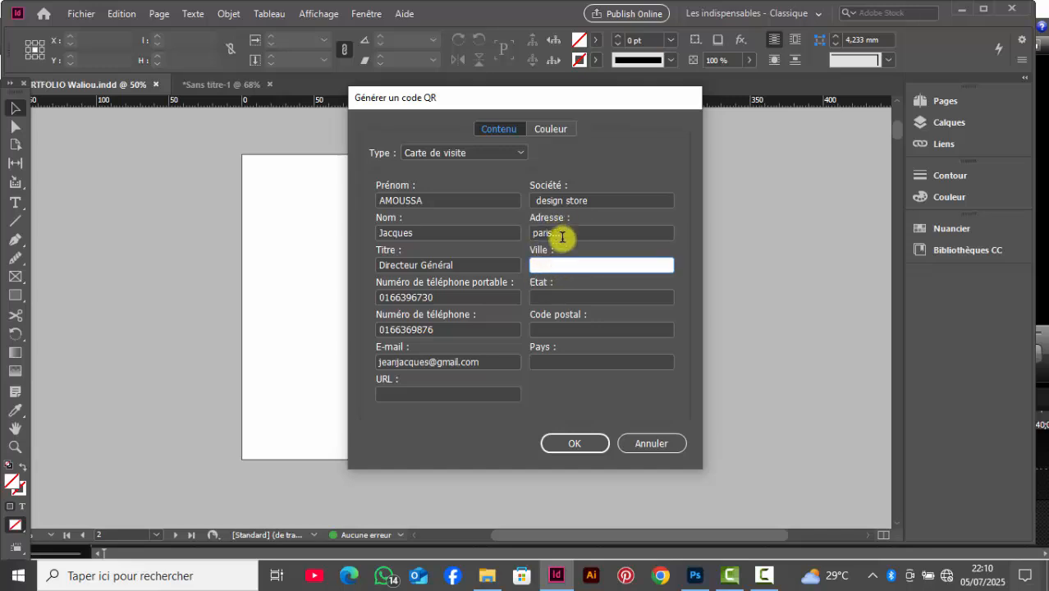
pyautogui.doubleClick(564, 233)
pyautogui.write('jean paul II')
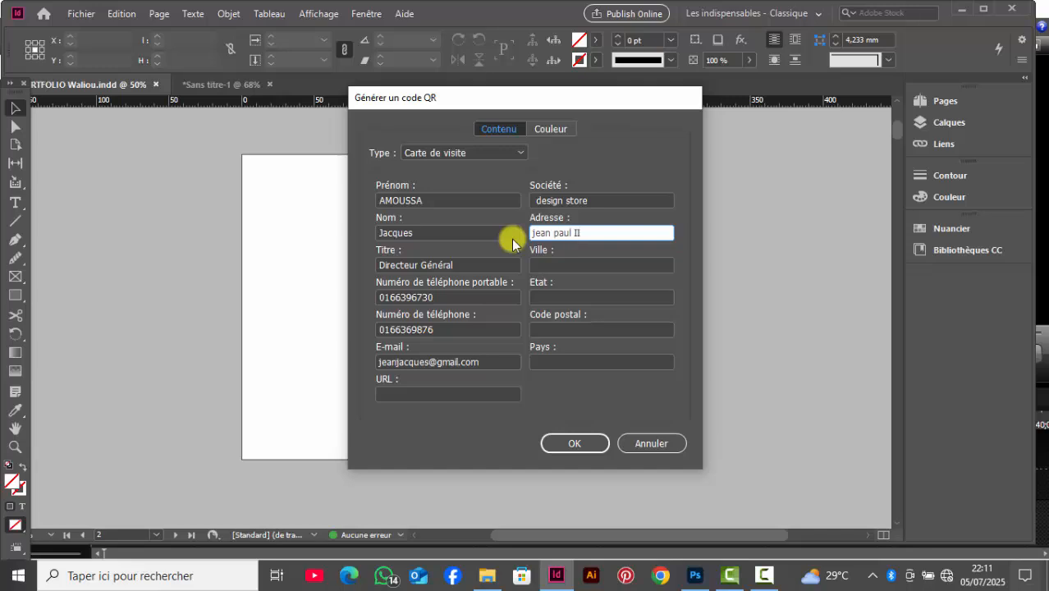
# Step: Enter Paris as the city and France as the country, leaving the state and postal code empty
pyautogui.click(540, 263)
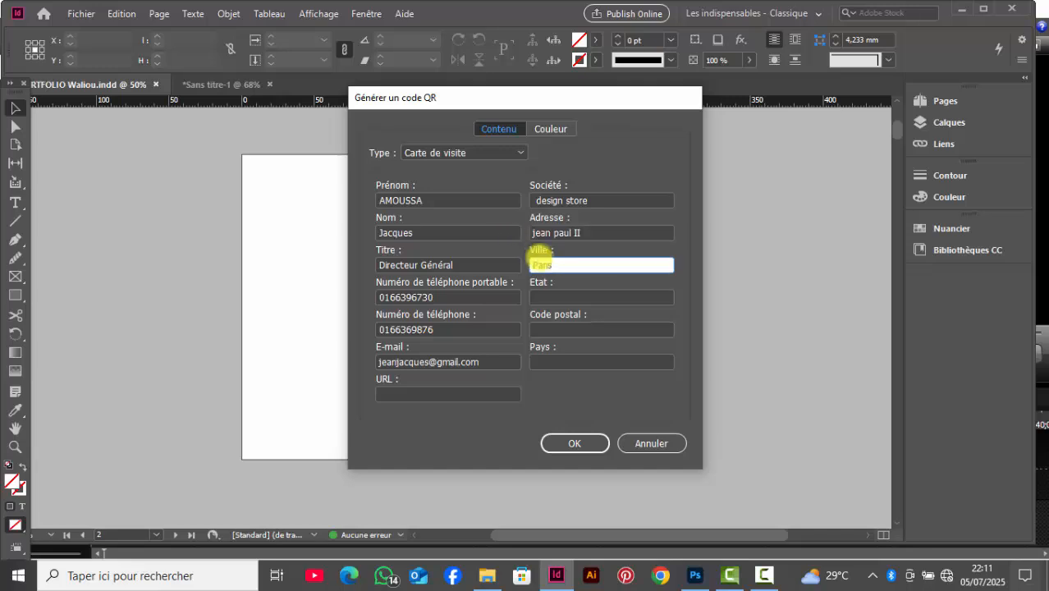
pyautogui.click(542, 297)
pyautogui.click(549, 330)
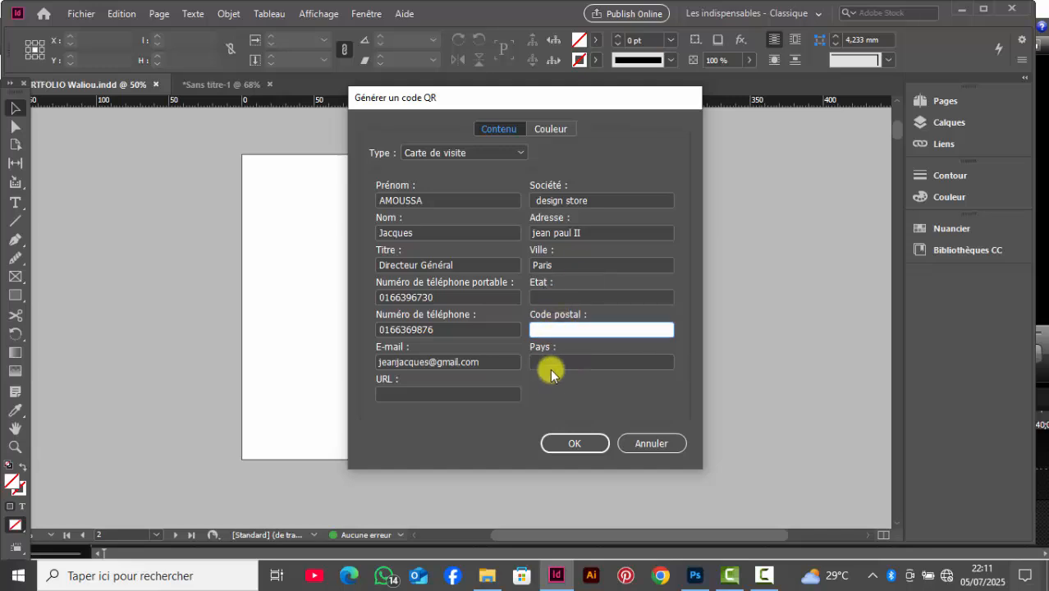
pyautogui.click(552, 362)
pyautogui.write('Fransce')
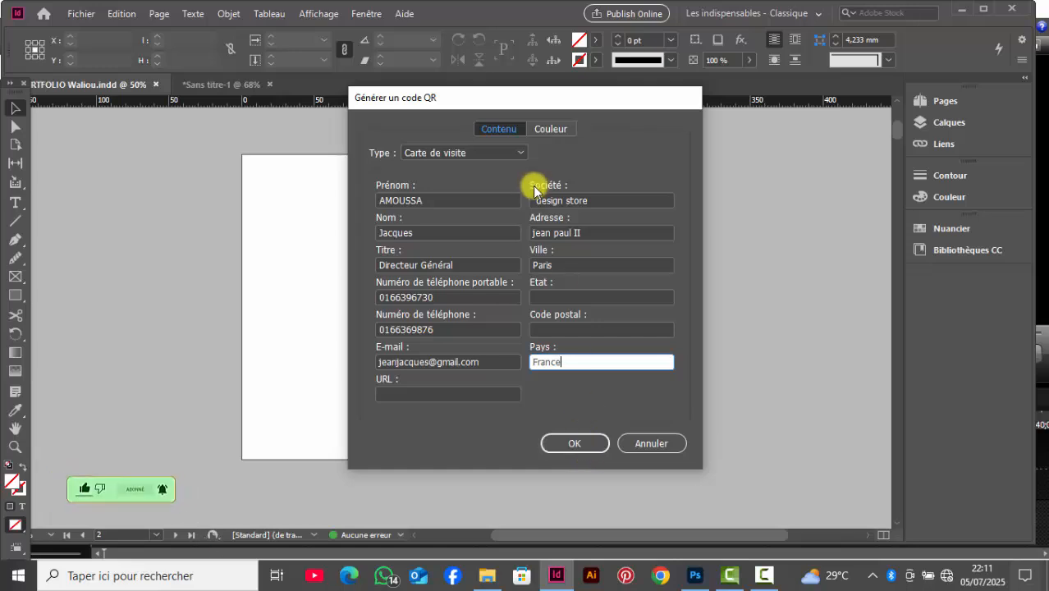
# Step: Try the cyan, magenta, yellow, red, green, dark blue and Repérage swatches as the QR code's color
pyautogui.click(566, 131)
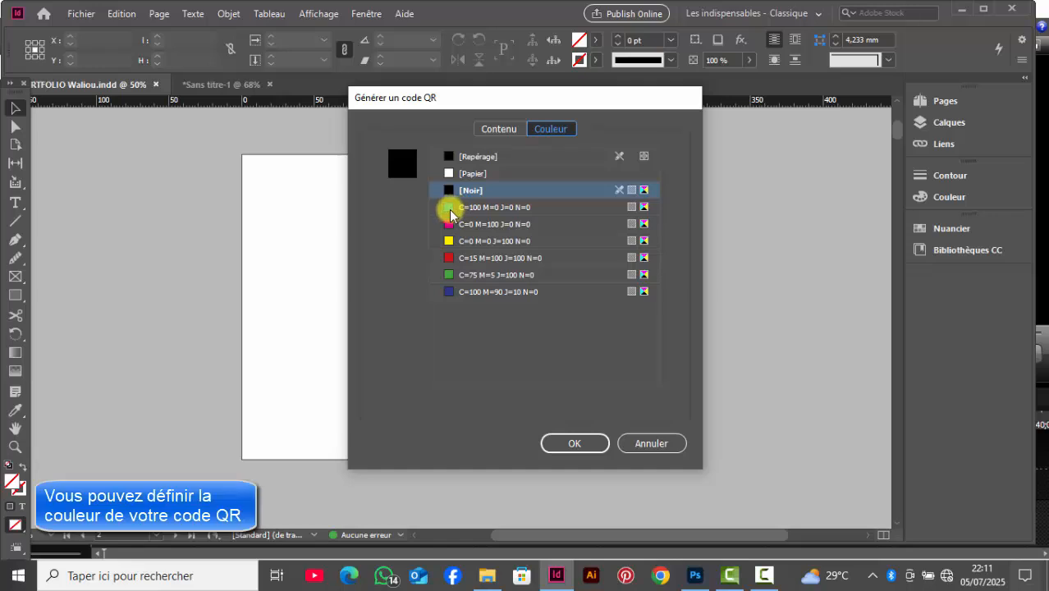
pyautogui.click(451, 210)
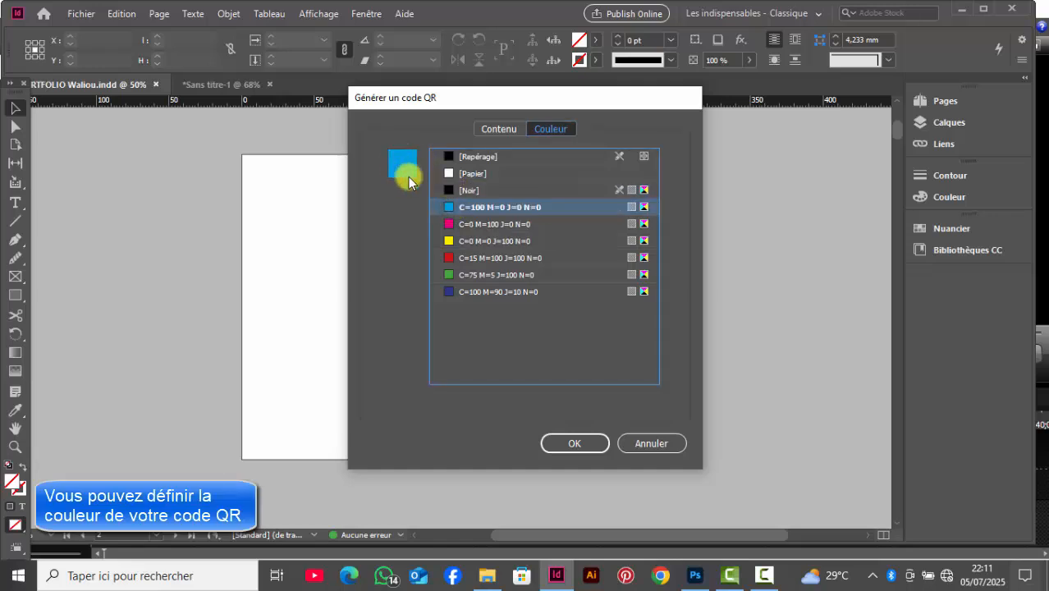
pyautogui.click(448, 225)
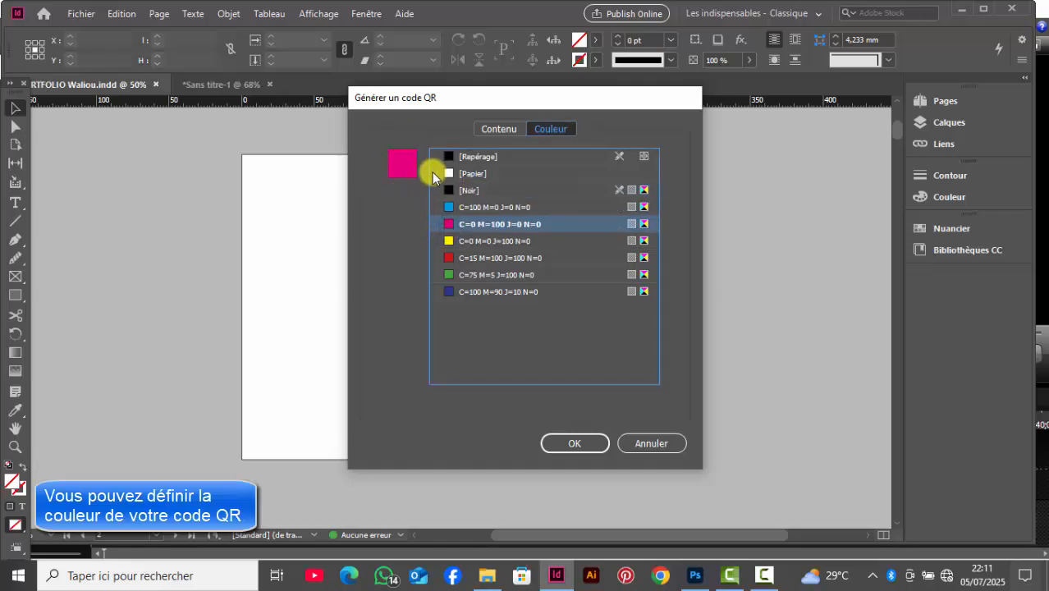
pyautogui.click(447, 241)
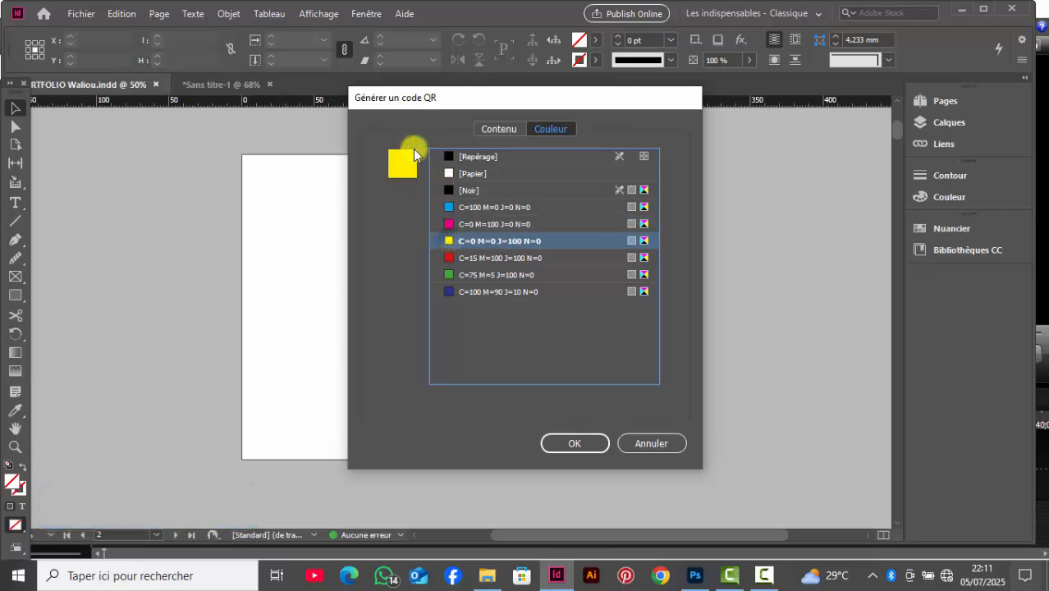
pyautogui.click(448, 257)
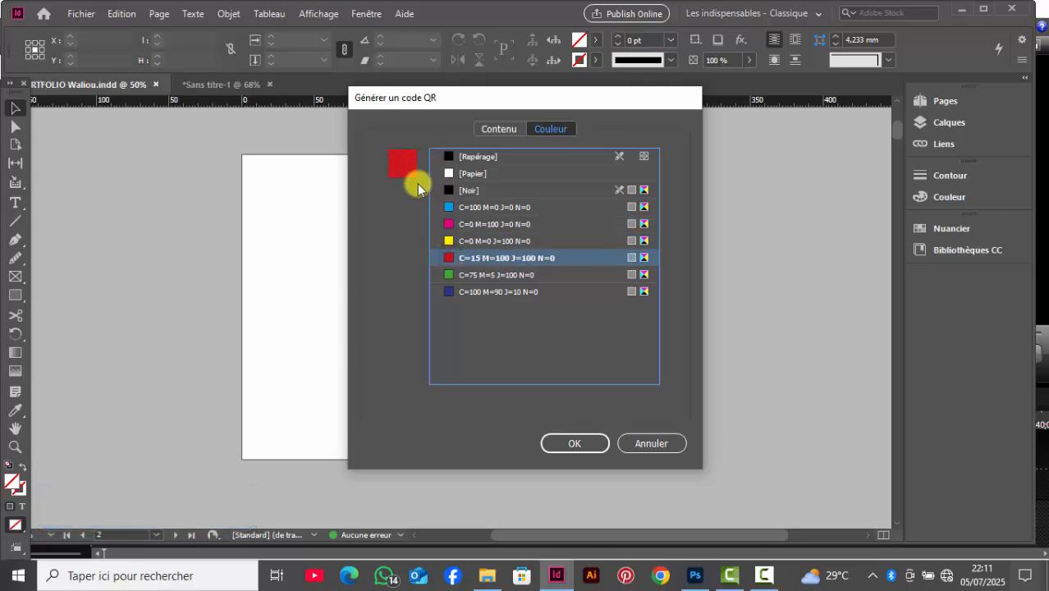
pyautogui.click(448, 274)
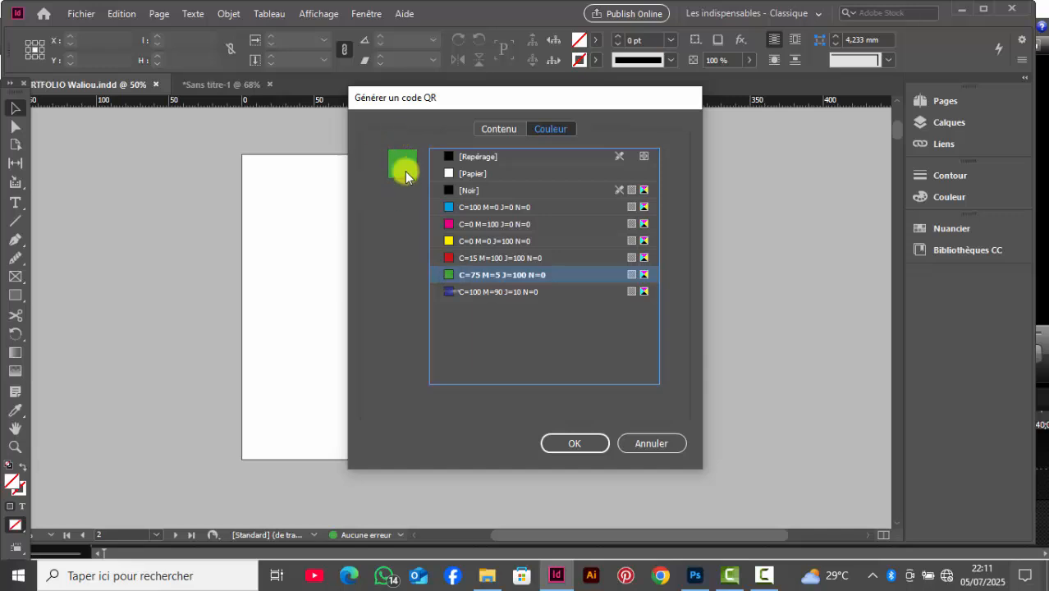
pyautogui.click(446, 291)
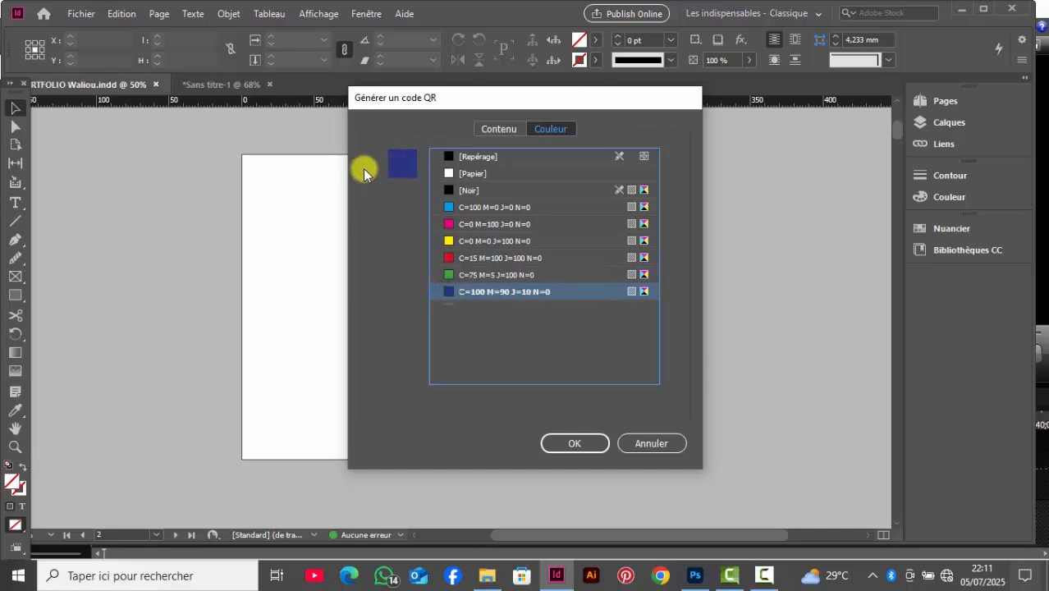
pyautogui.click(443, 156)
# Step: Set the QR code's color to Noir, generate it and place it about 49 mm square near the page's upper-left corner
pyautogui.click(453, 190)
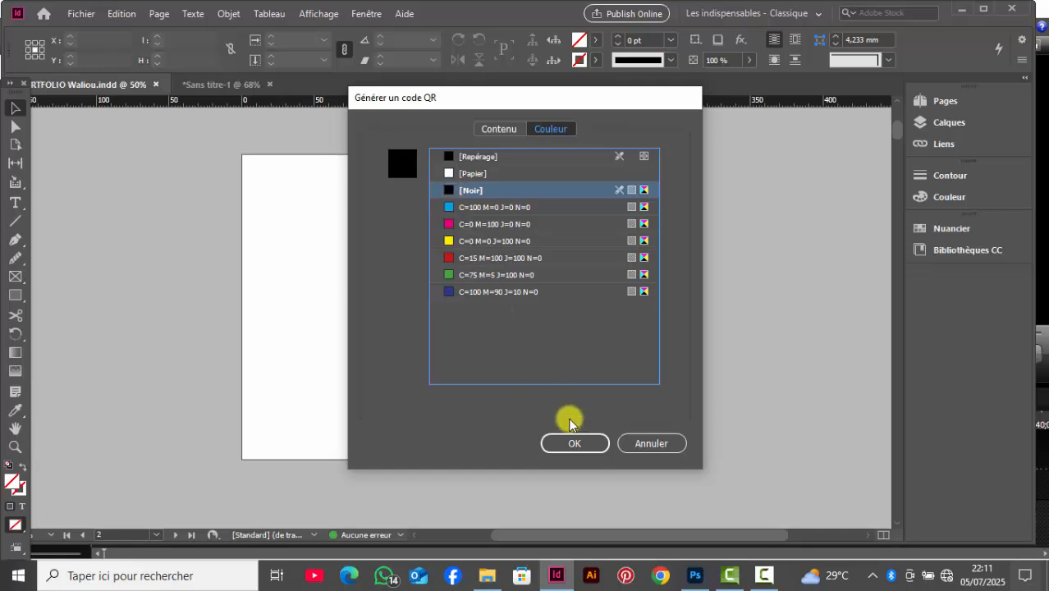
pyautogui.click(574, 443)
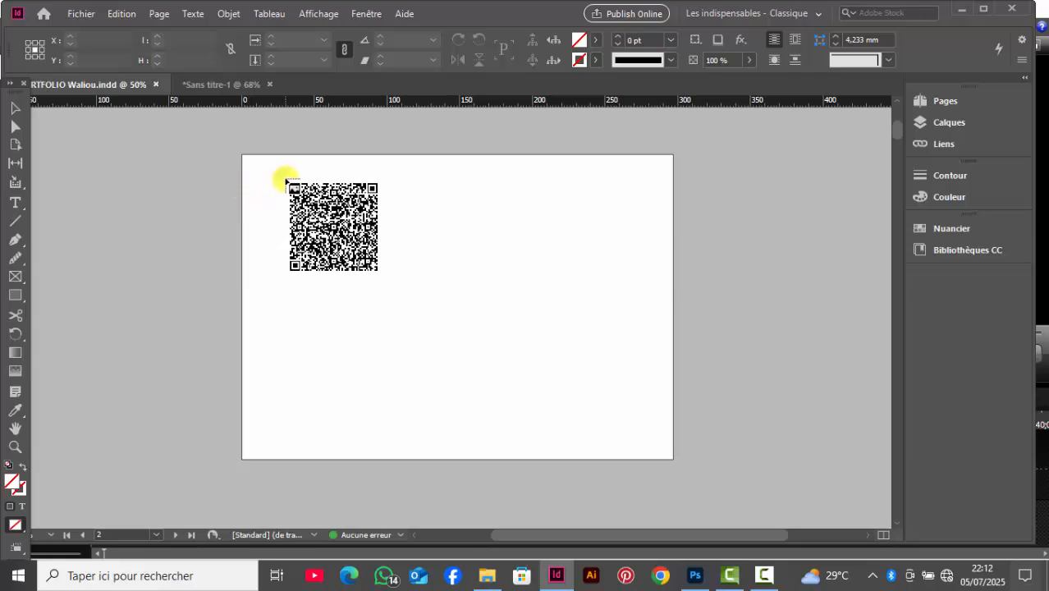
pyautogui.click(287, 181)
pyautogui.moveTo(311, 215); pyautogui.dragTo(328, 253)
pyautogui.hotkey('ctrl', 'z')
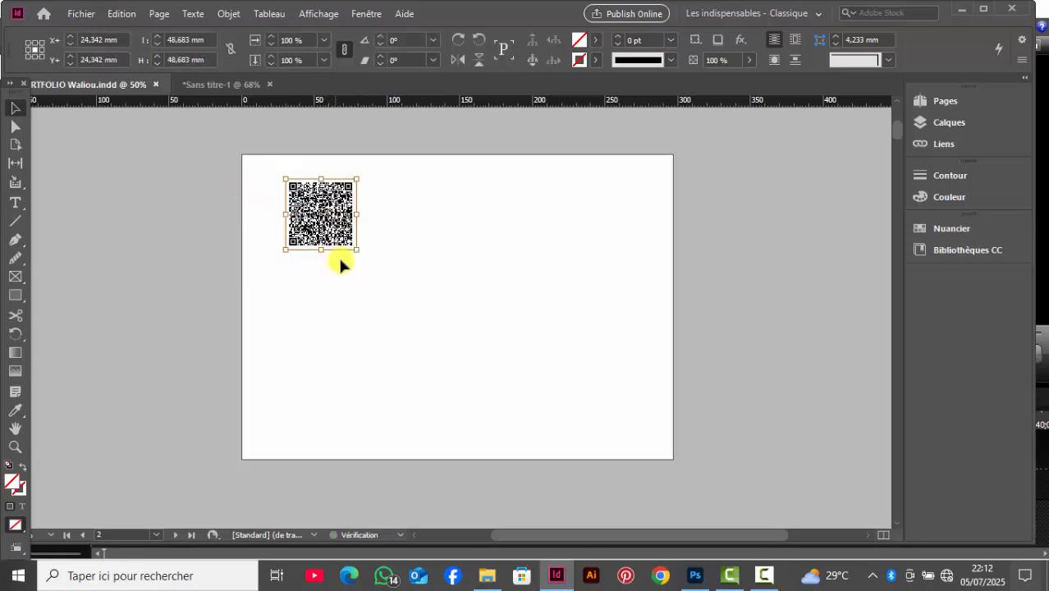
# Step: Enlarge the QR code to about 129 mm square and move it to the middle of the page
pyautogui.click(373, 266)
pyautogui.click(339, 225)
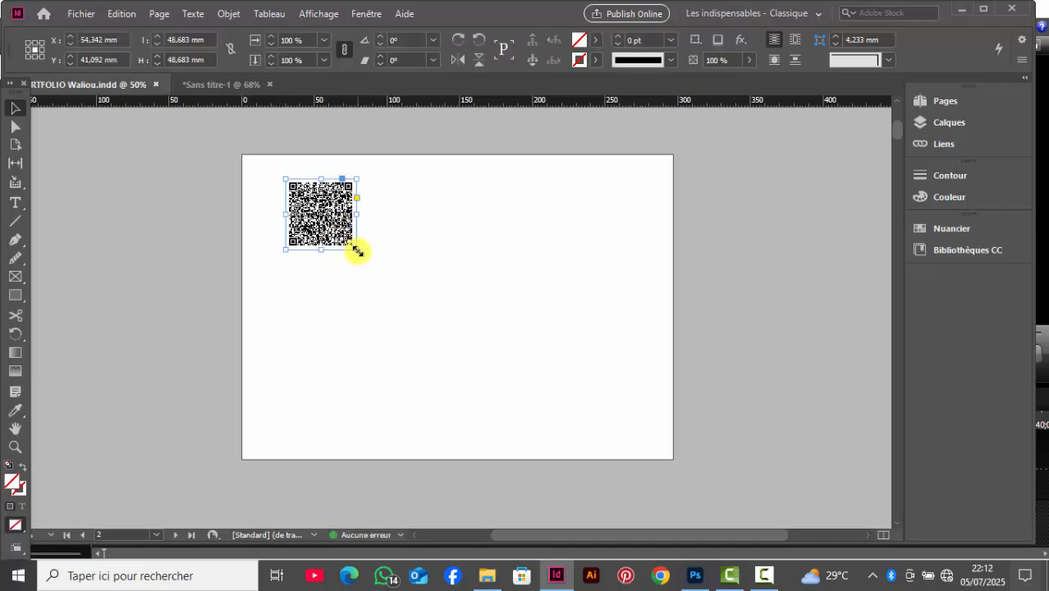
pyautogui.moveTo(354, 246); pyautogui.dragTo(465, 316)
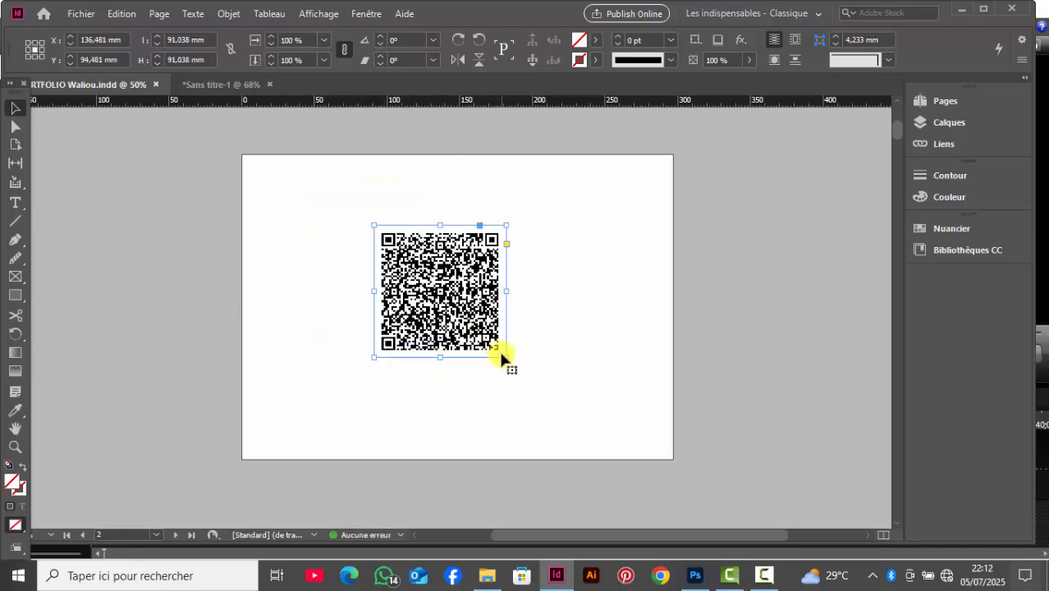
pyautogui.click(555, 337)
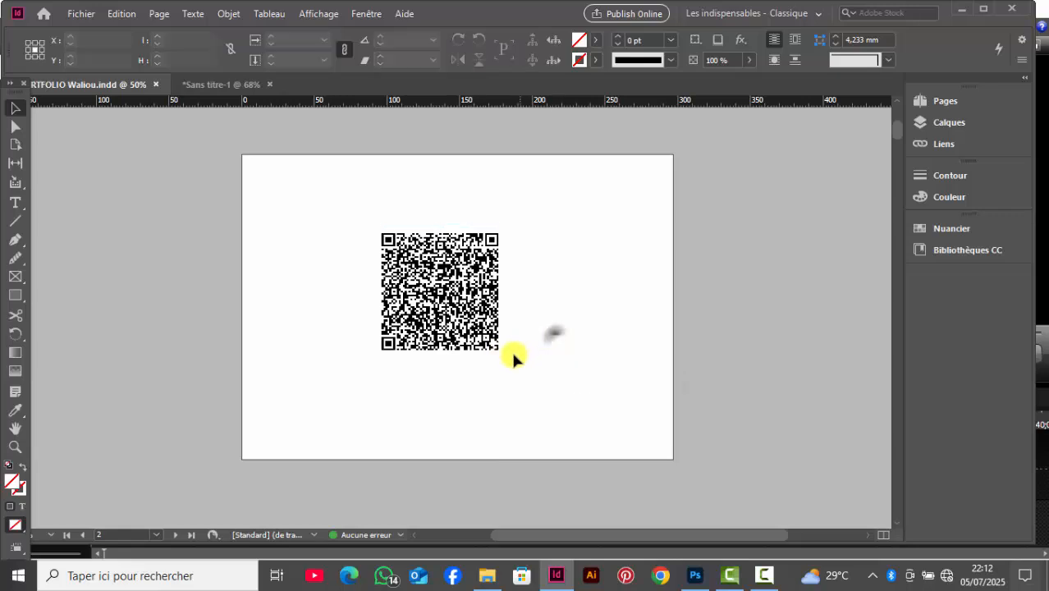
pyautogui.click(497, 351)
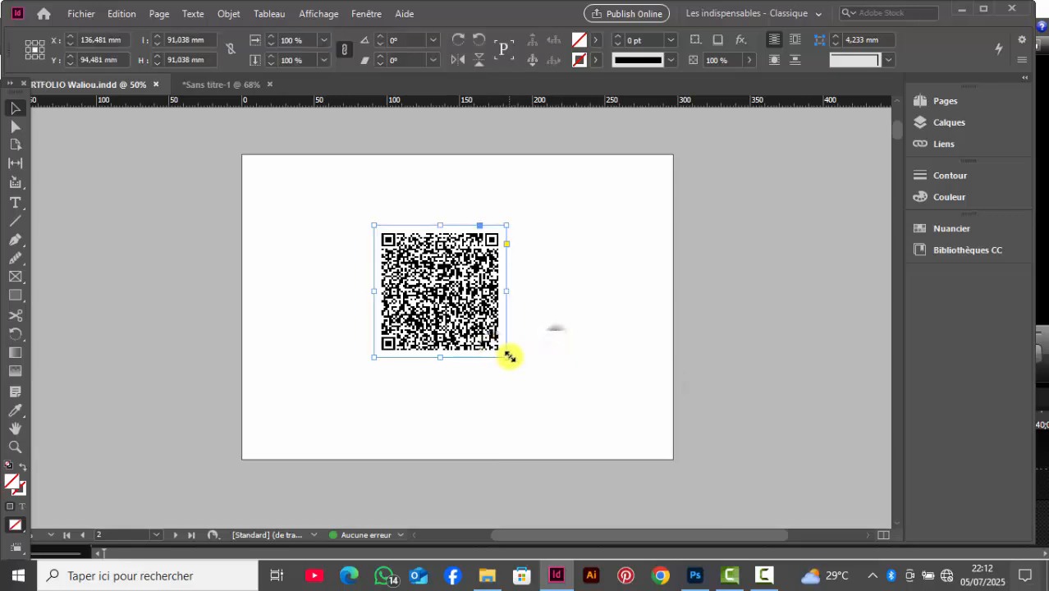
pyautogui.moveTo(511, 357); pyautogui.dragTo(520, 382)
pyautogui.moveTo(490, 344); pyautogui.dragTo(501, 364)
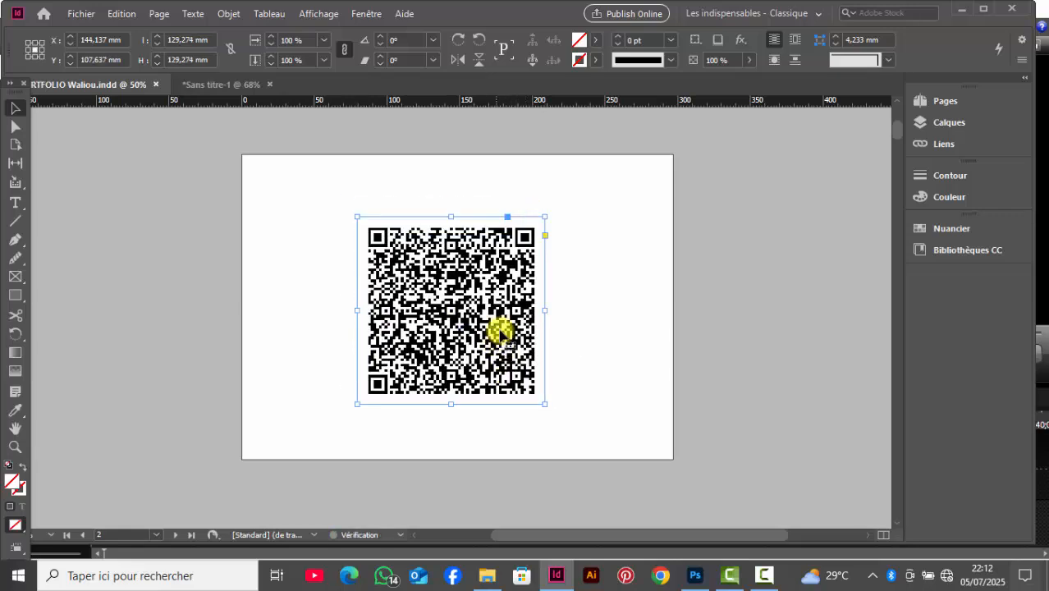
# Step: Review the QR code's business card content in its edit settings and leave it as it is
pyautogui.rightClick(478, 279)
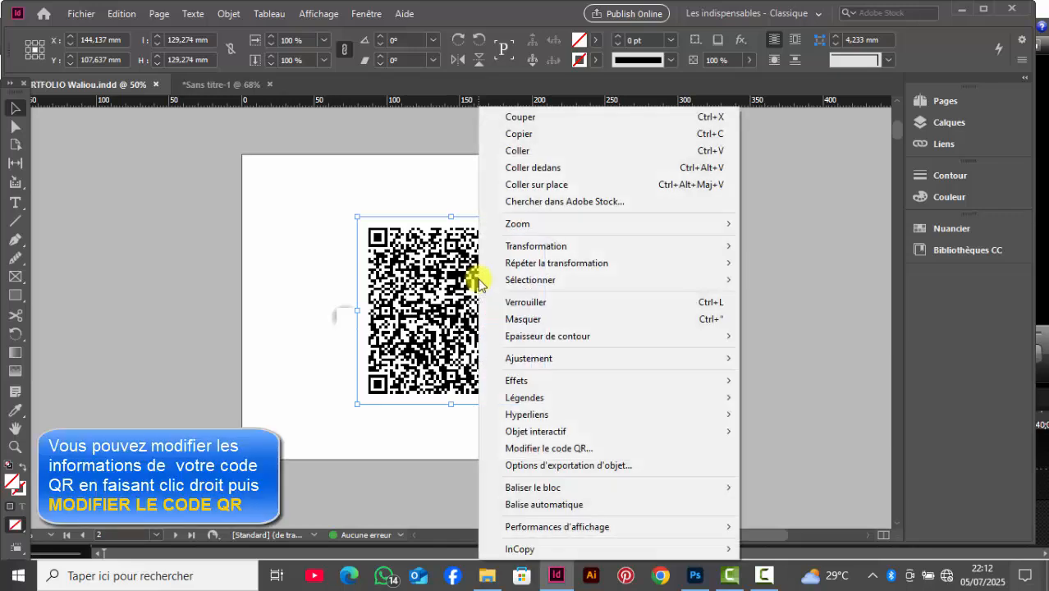
pyautogui.click(529, 449)
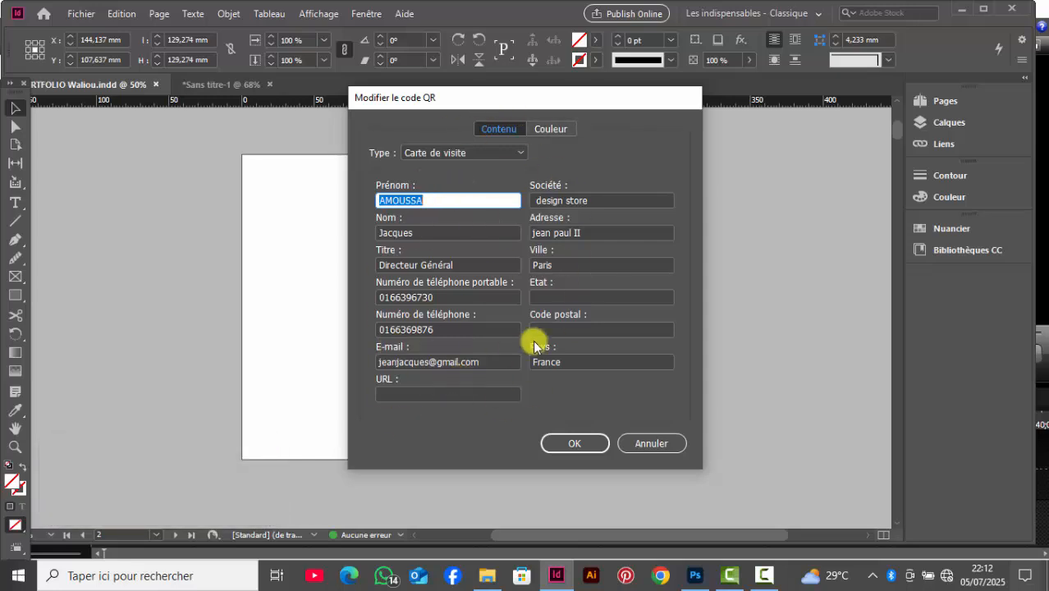
pyautogui.click(571, 444)
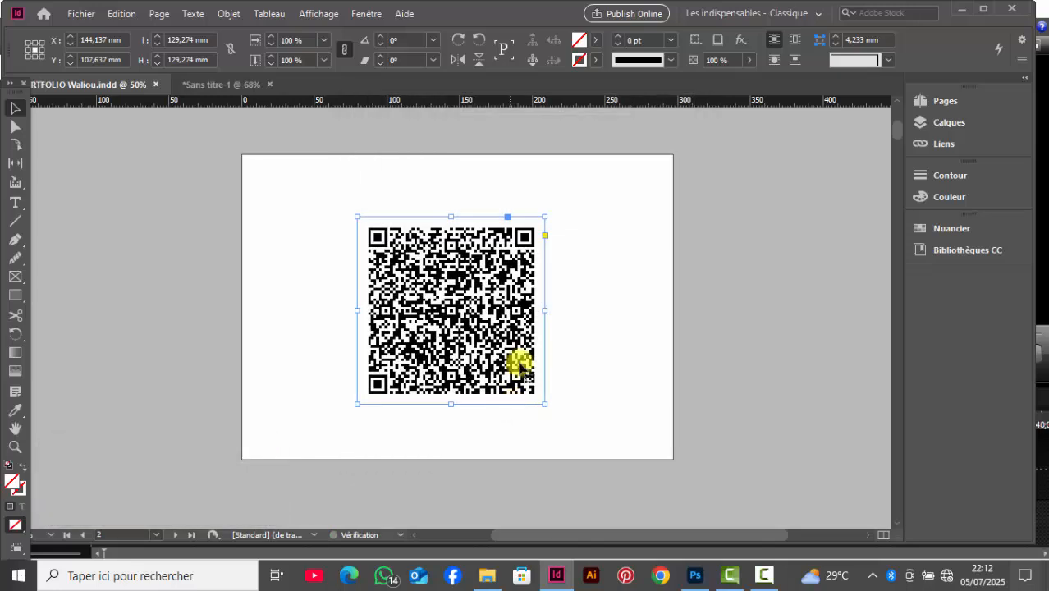
# Step: Recolor the QR code with the cyan swatch C=100 M=0 J=0 N=0
pyautogui.rightClick(446, 308)
pyautogui.click(506, 448)
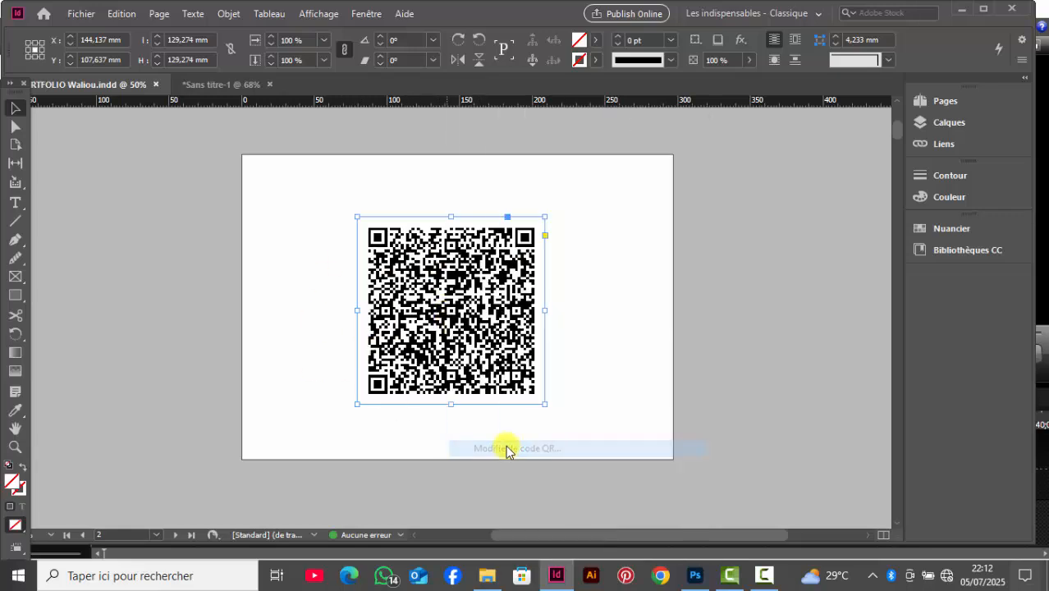
pyautogui.click(564, 129)
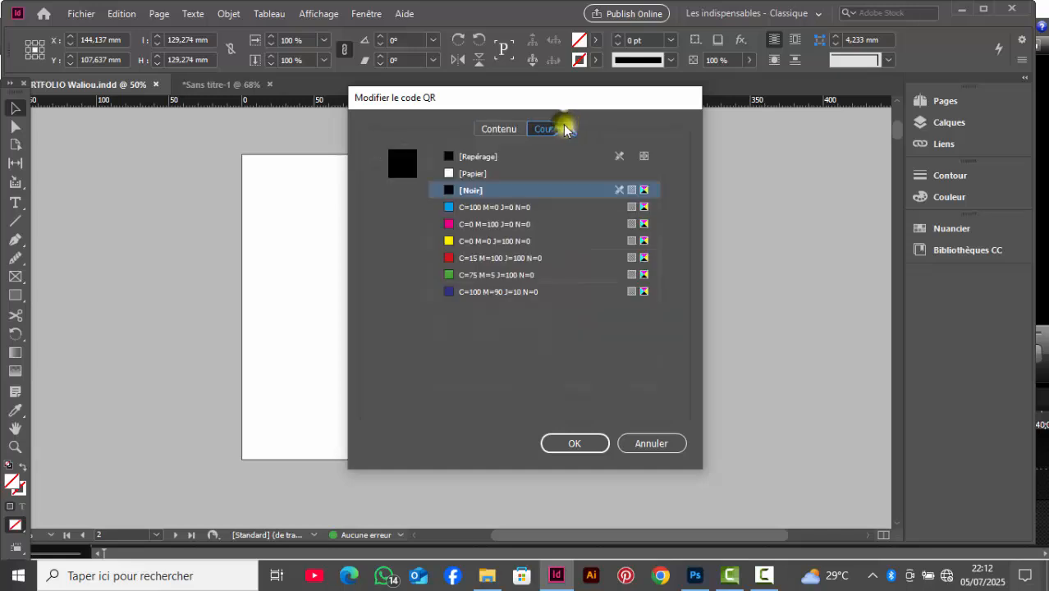
pyautogui.click(445, 206)
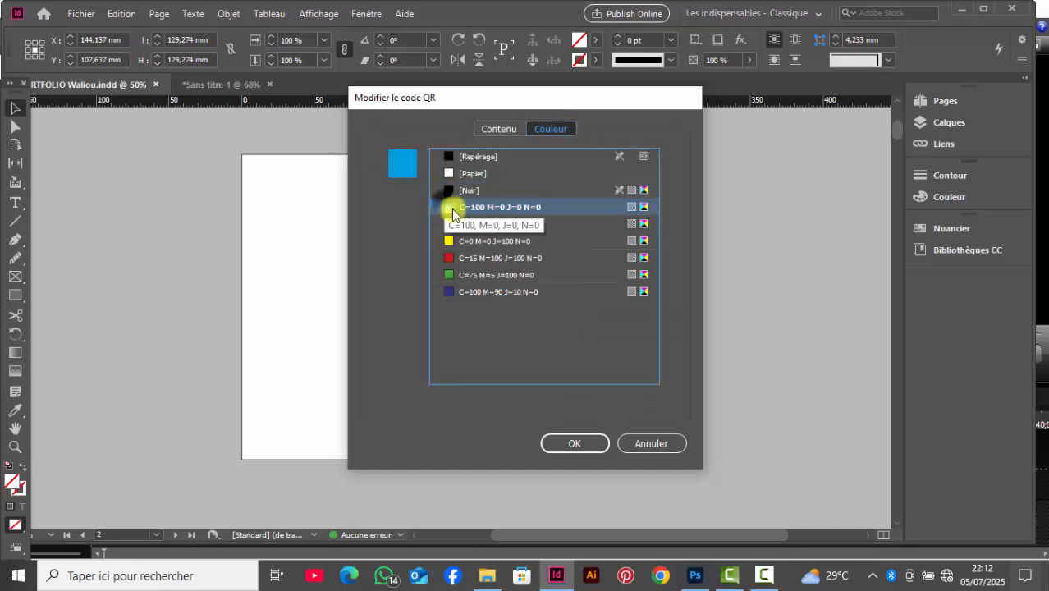
pyautogui.click(545, 443)
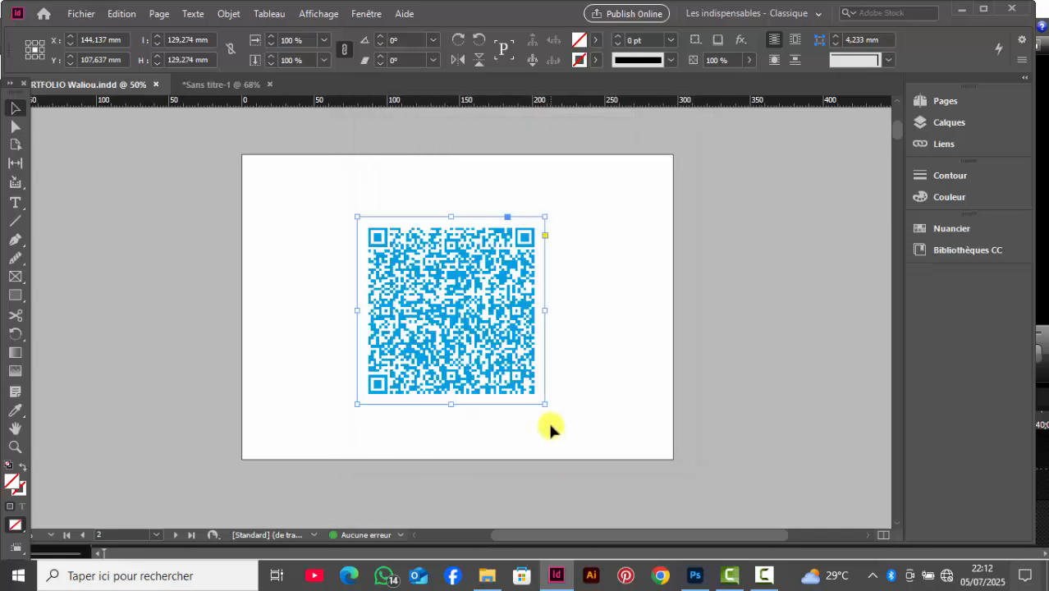
# Step: Change the QR code's color to the green swatch C=75 M=5 J=100 N=0
pyautogui.rightClick(445, 304)
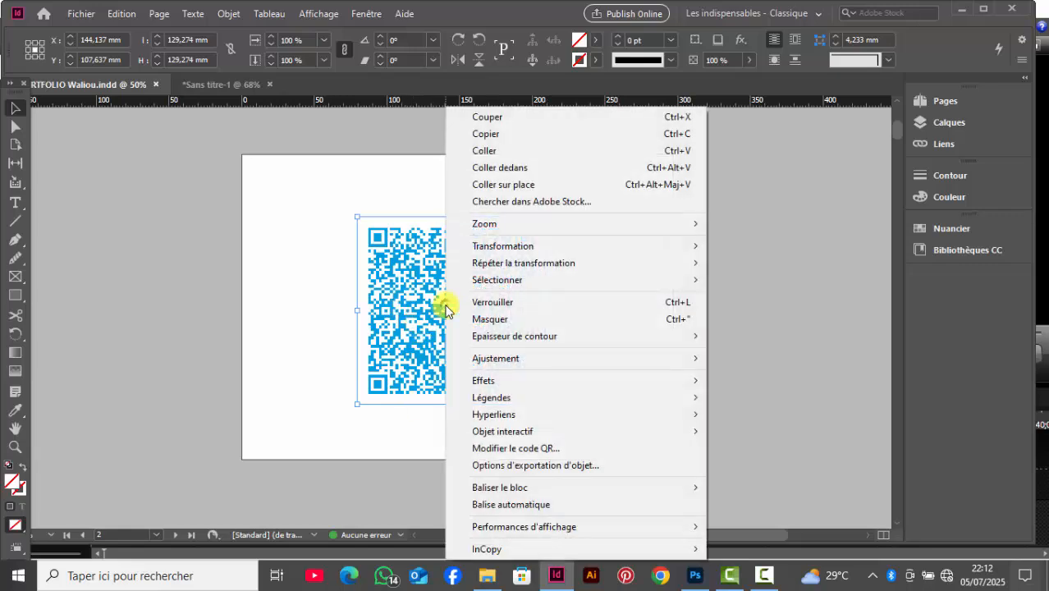
pyautogui.click(513, 449)
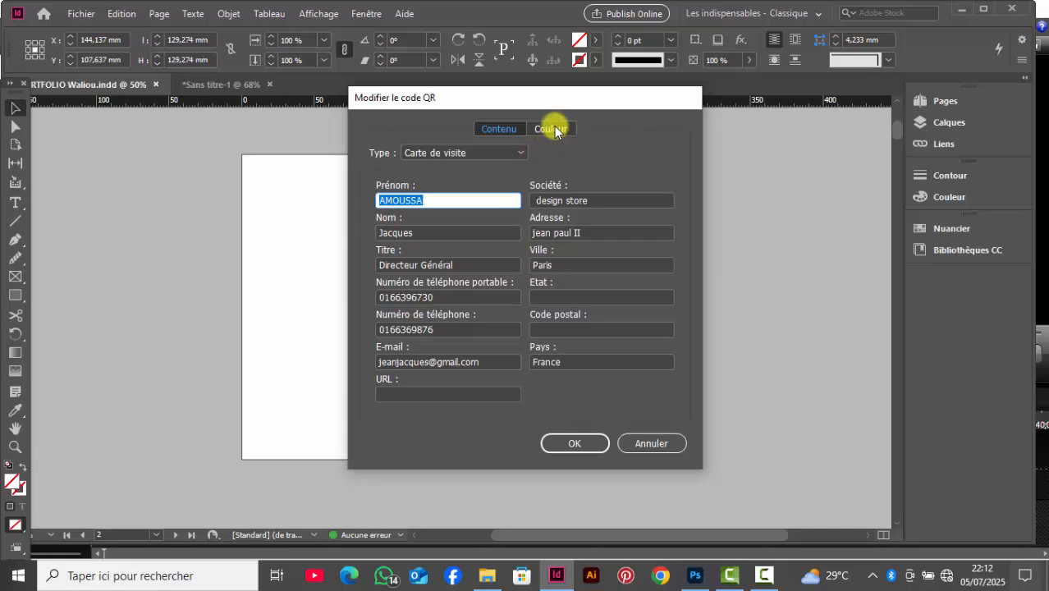
pyautogui.click(553, 127)
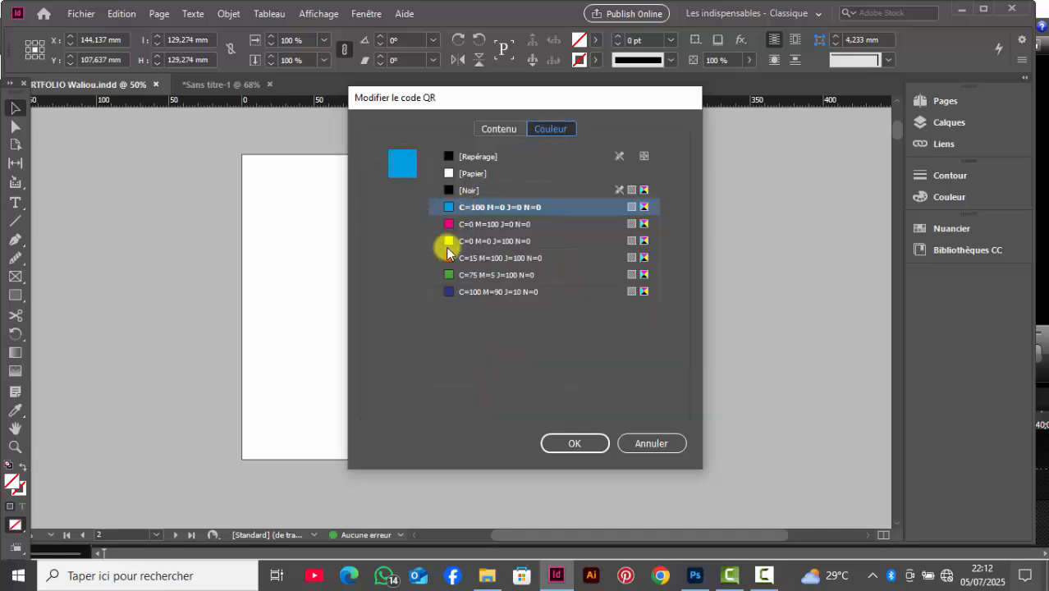
pyautogui.click(447, 275)
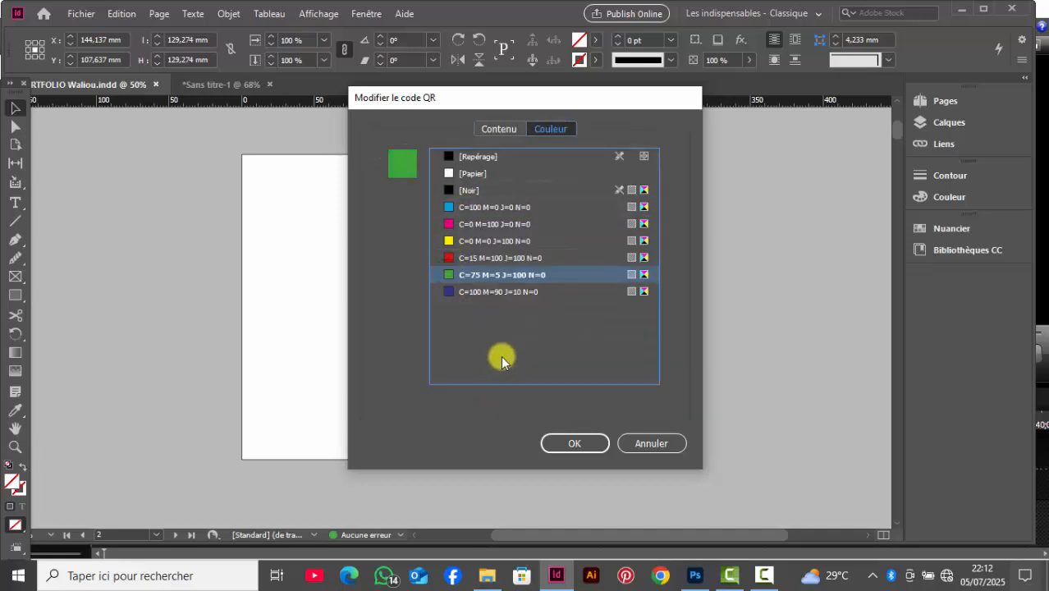
pyautogui.click(577, 443)
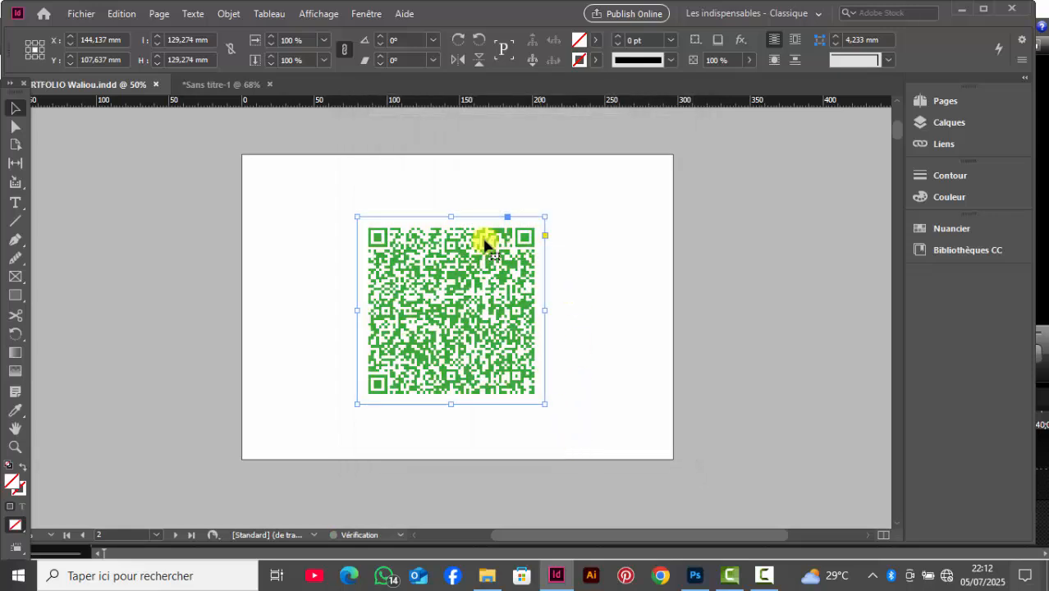
# Step: Set the QR code's color to the dark blue swatch C=100 M=90 J=10 N=0
pyautogui.rightClick(410, 281)
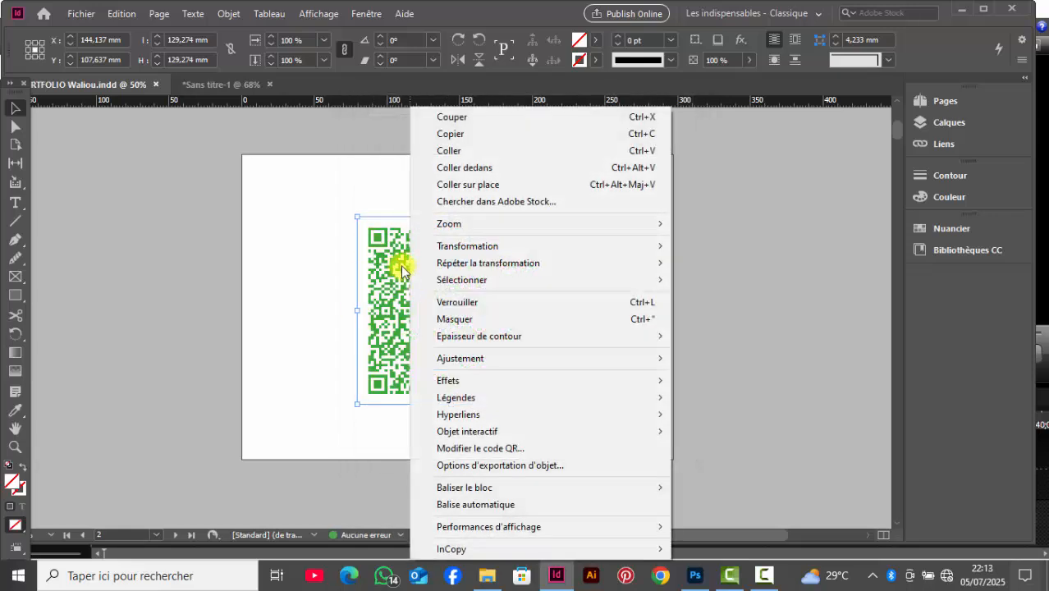
pyautogui.click(493, 449)
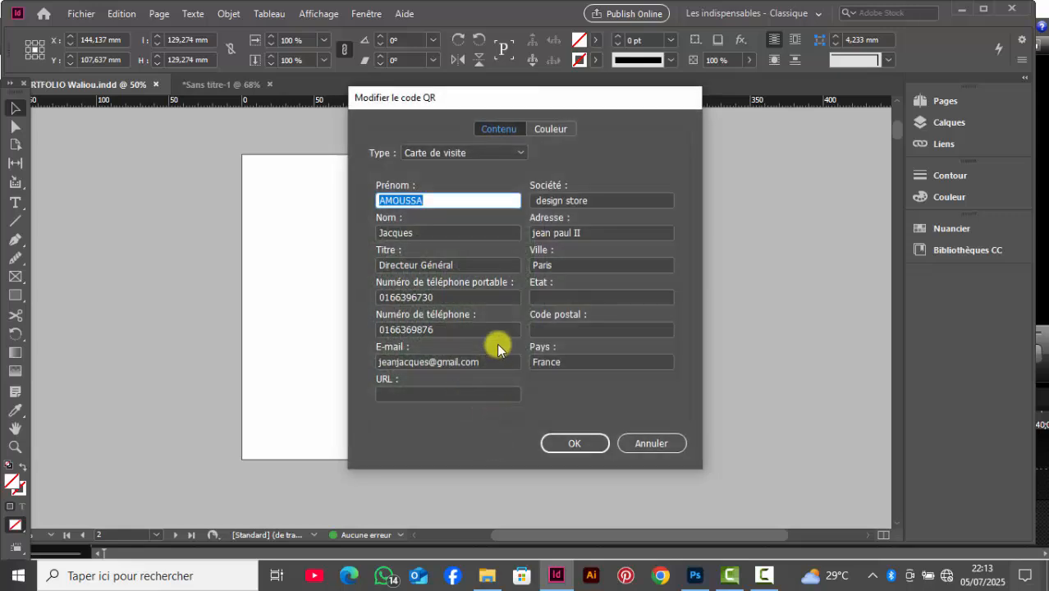
pyautogui.click(550, 130)
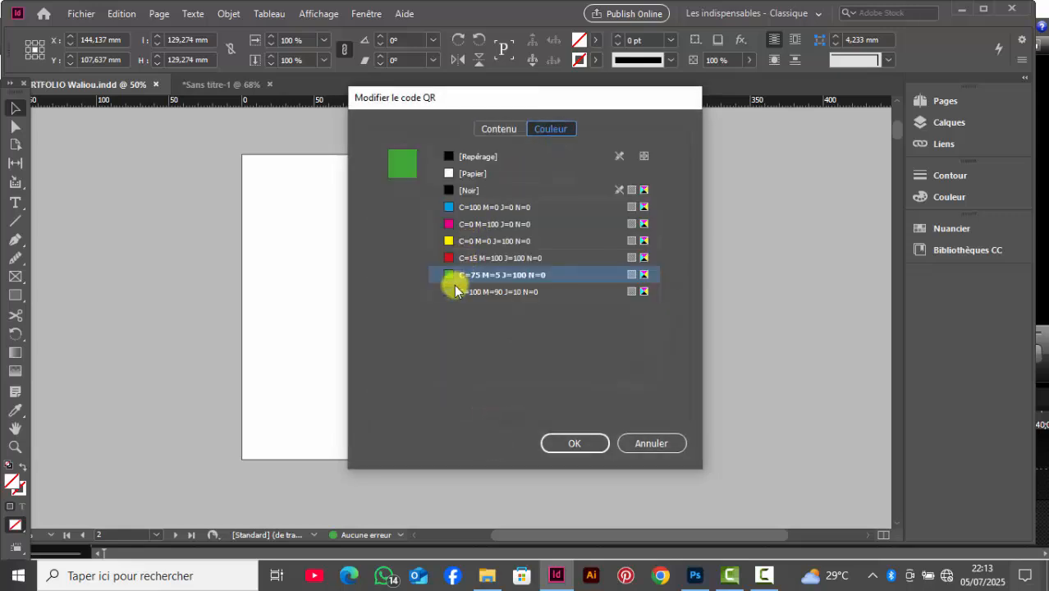
pyautogui.click(444, 293)
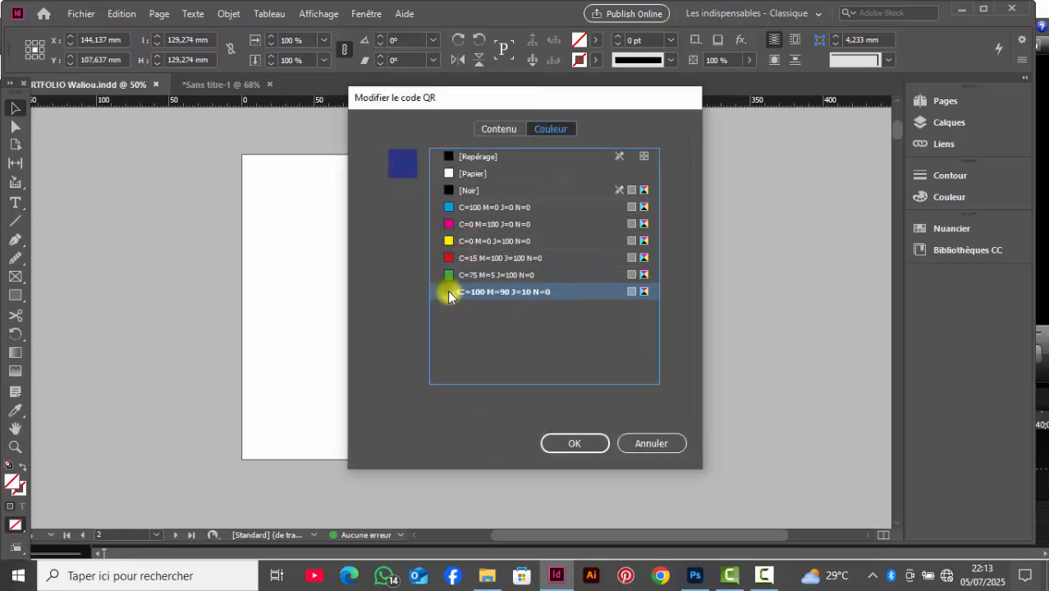
pyautogui.click(570, 444)
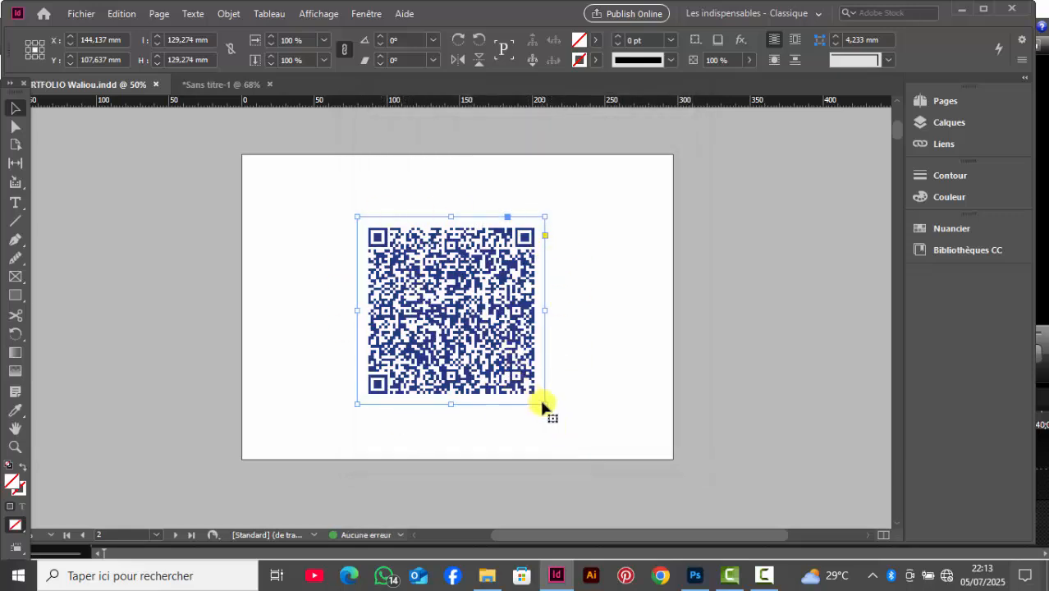
# Step: Enlarge the dark blue QR code slightly, recenter it on the page and deselect it
pyautogui.moveTo(544, 404); pyautogui.dragTo(563, 431)
pyautogui.moveTo(527, 381); pyautogui.dragTo(528, 377)
pyautogui.click(588, 391)
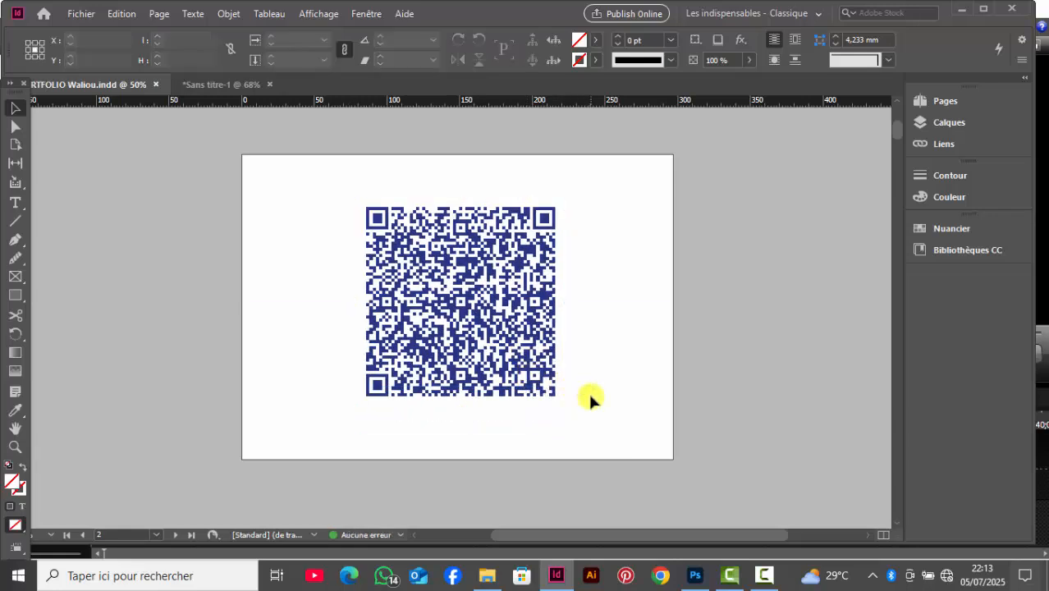
pyautogui.hotkey('ctrl', '=')
pyautogui.scroll(-1, 589, 398)
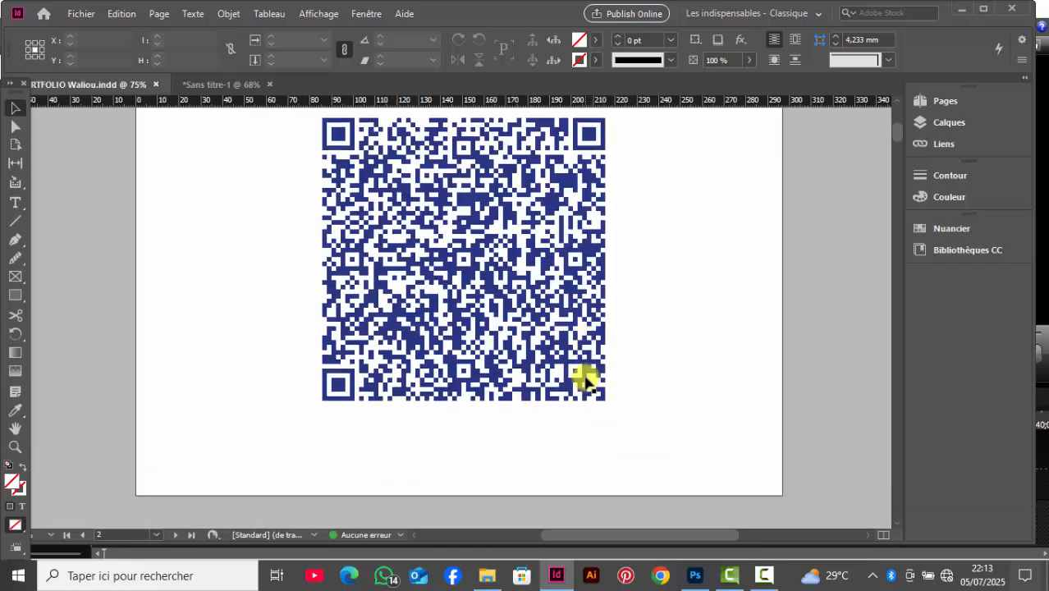
pyautogui.scroll(3, 581, 388)
pyautogui.scroll(-1, 579, 385)
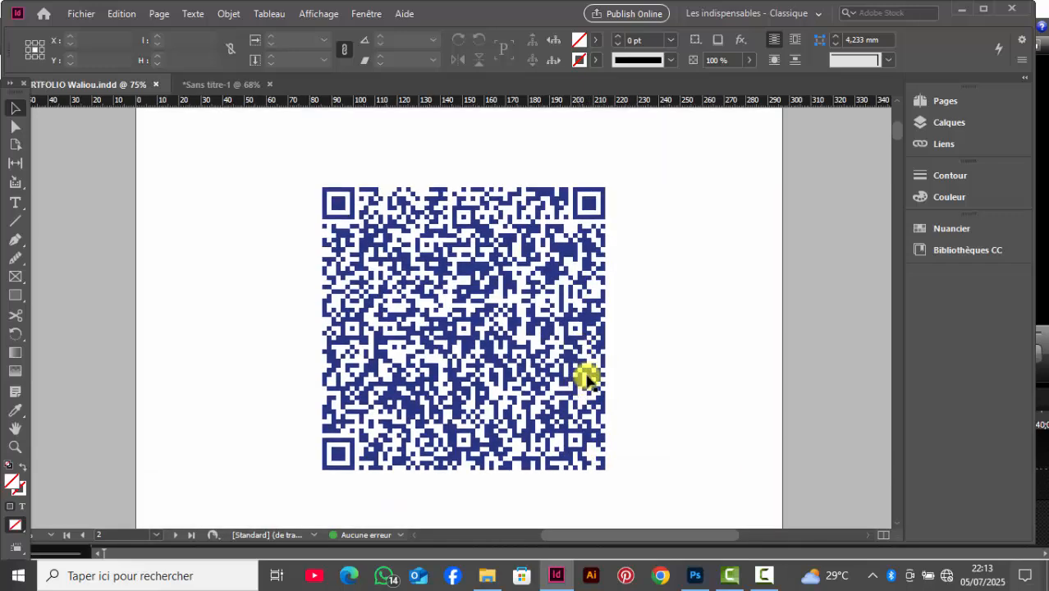